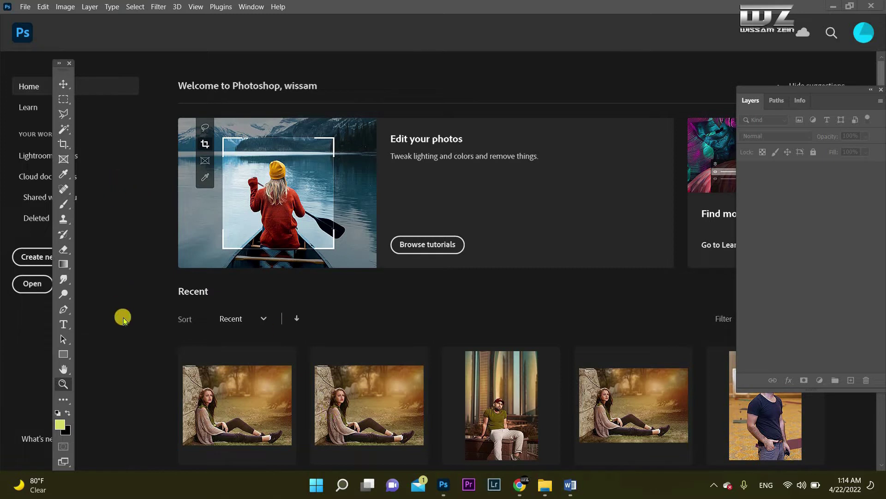
Open the portrait JPEG from the "How To Add Realistic Texture to Portrait Skin" folder
left_click(32, 283)
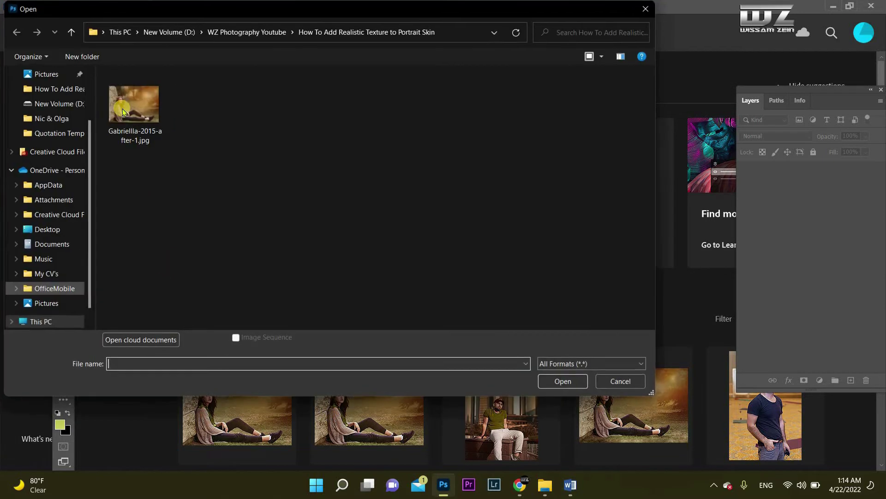
left_click(130, 96)
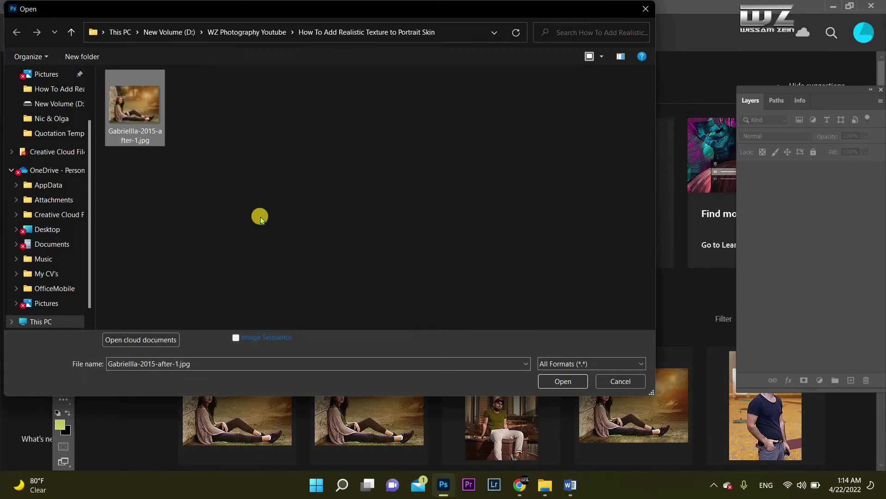
left_click(564, 381)
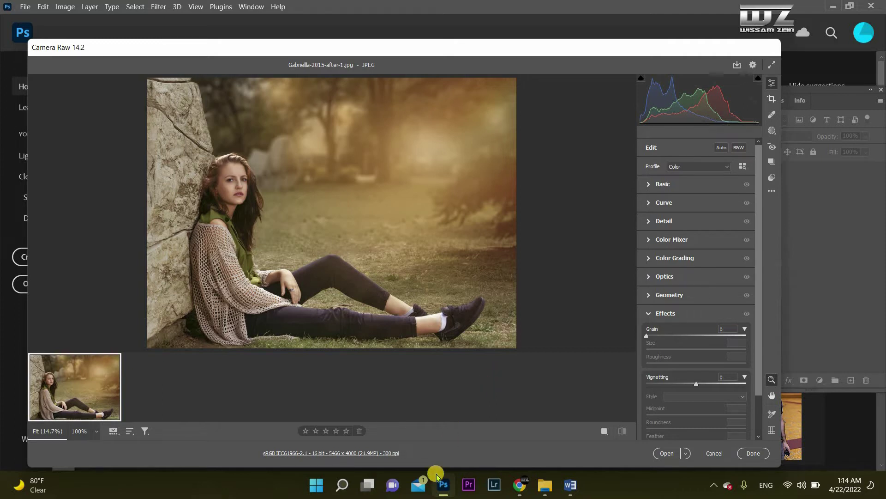
left_click(363, 455)
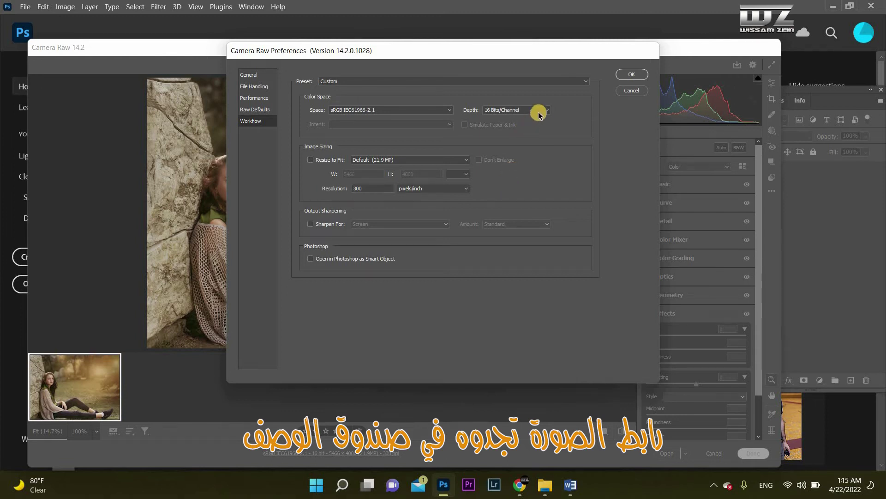
left_click(516, 110)
left_click(512, 116)
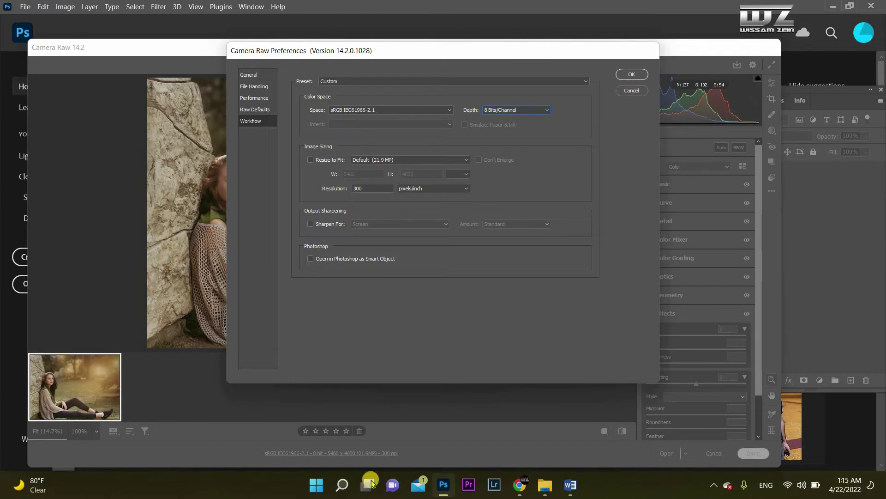
left_click(631, 90)
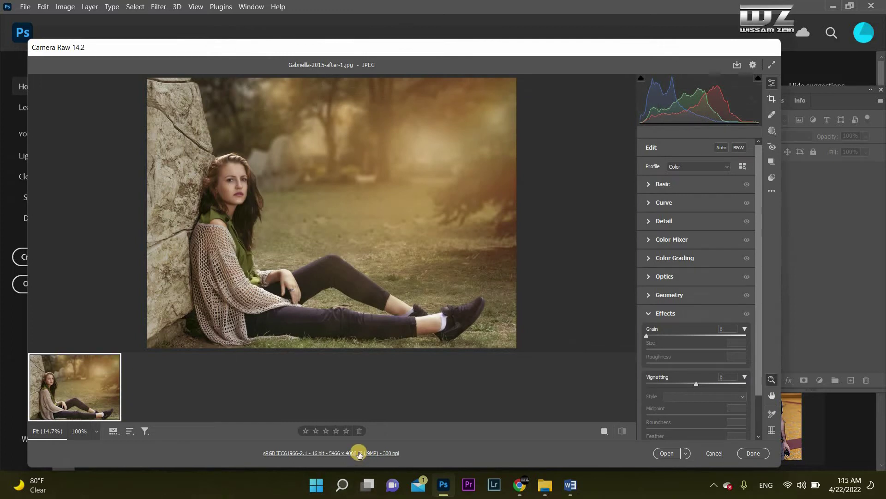
Set the Camera Raw workflow depth to 8 Bits/Channel and open the portrait in Photoshop
left_click(360, 454)
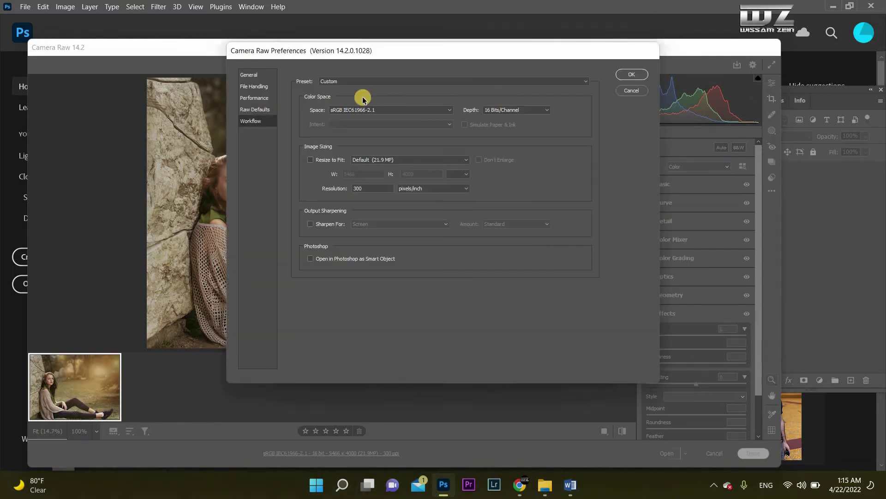
left_click(511, 111)
left_click(644, 79)
left_click(644, 79)
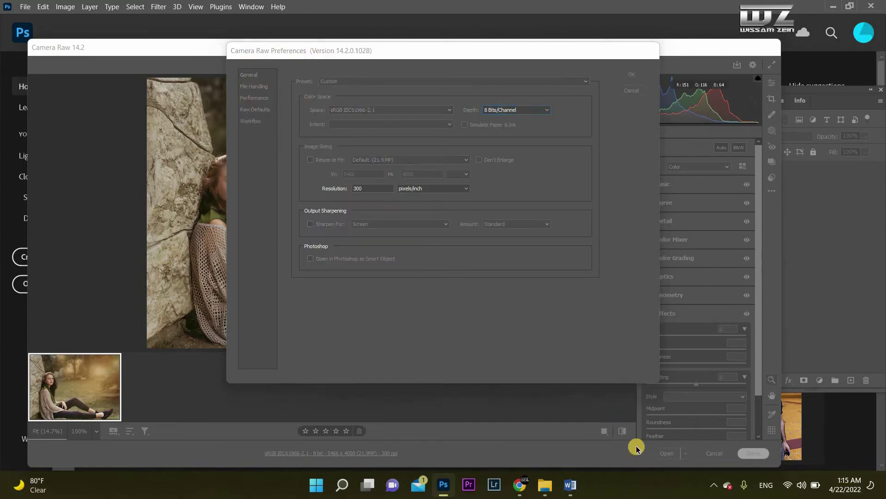
left_click(666, 454)
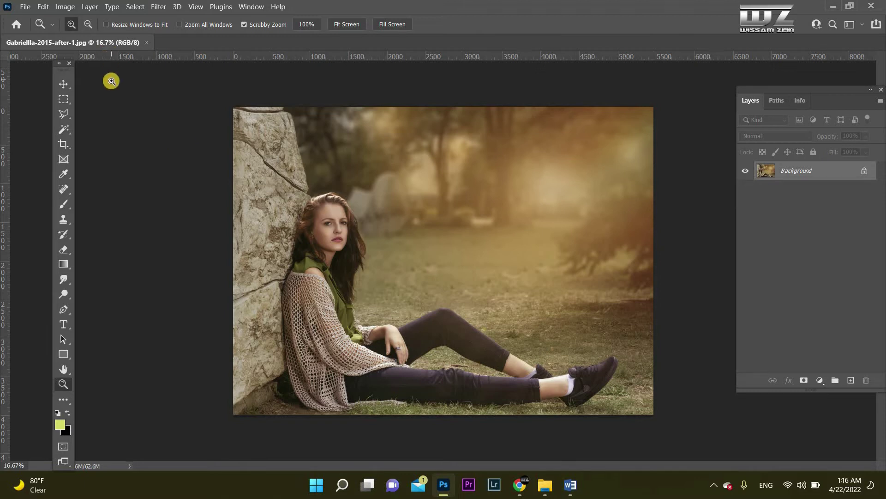
Check the image's colour mode and bit depth, and examine the skin on the woman's face up close
left_click(65, 6)
mouse_move(164, 18)
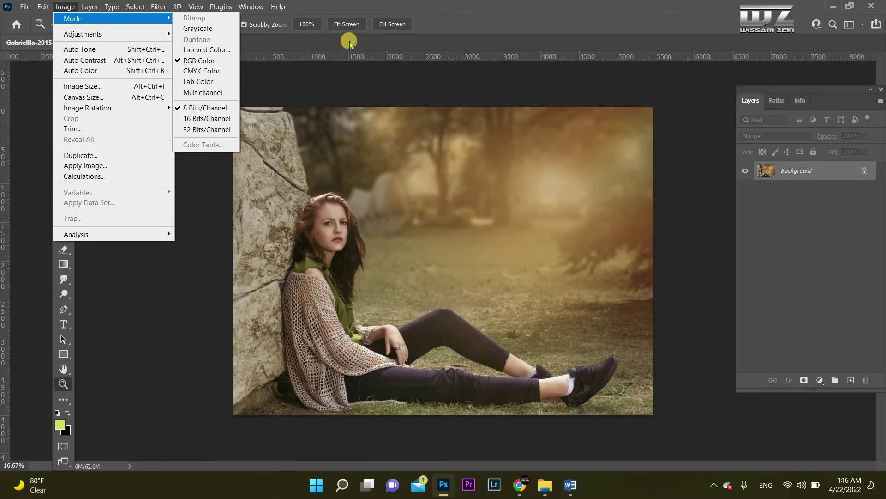
left_click(290, 108)
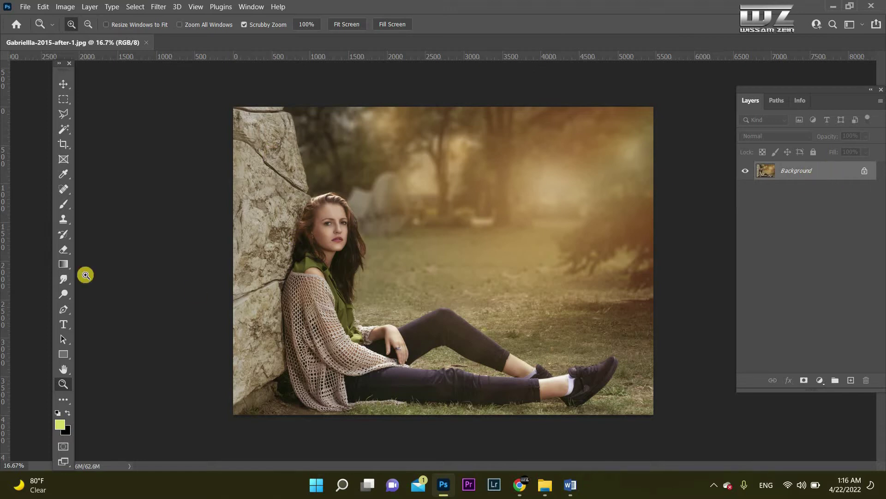
left_click(343, 225)
left_click(331, 231)
left_click(332, 231)
left_click(332, 231)
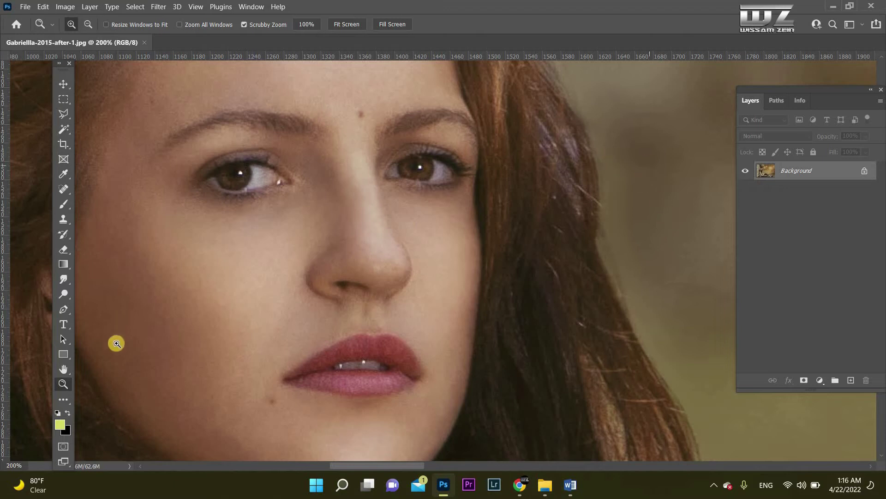
double_click(63, 369)
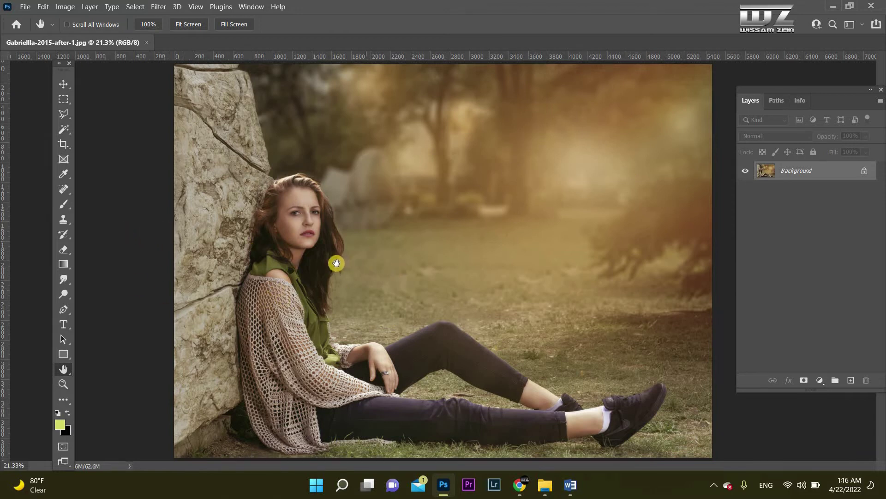
Duplicate the Background layer
left_click_drag(836, 171, 851, 380)
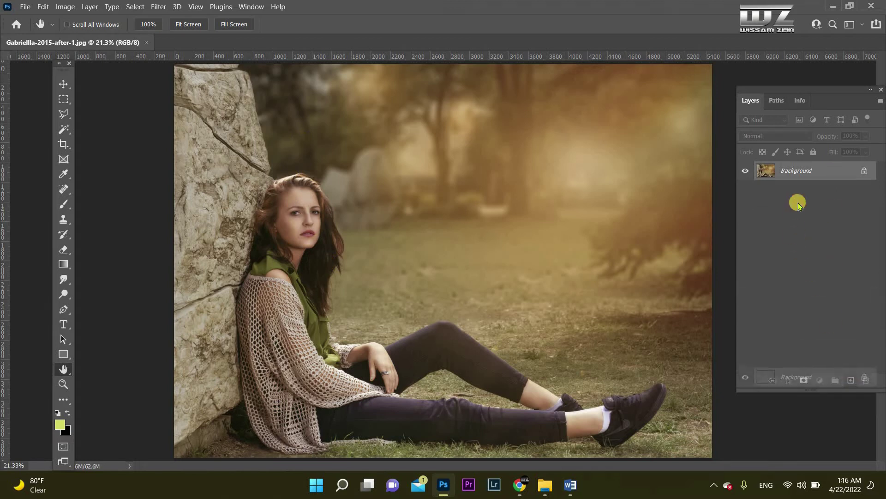
left_click_drag(808, 172, 855, 381)
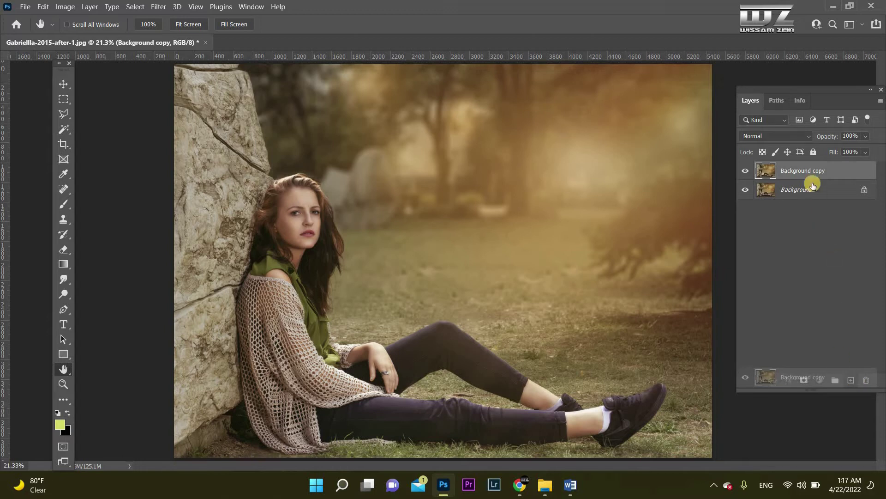
left_click_drag(821, 173, 865, 380)
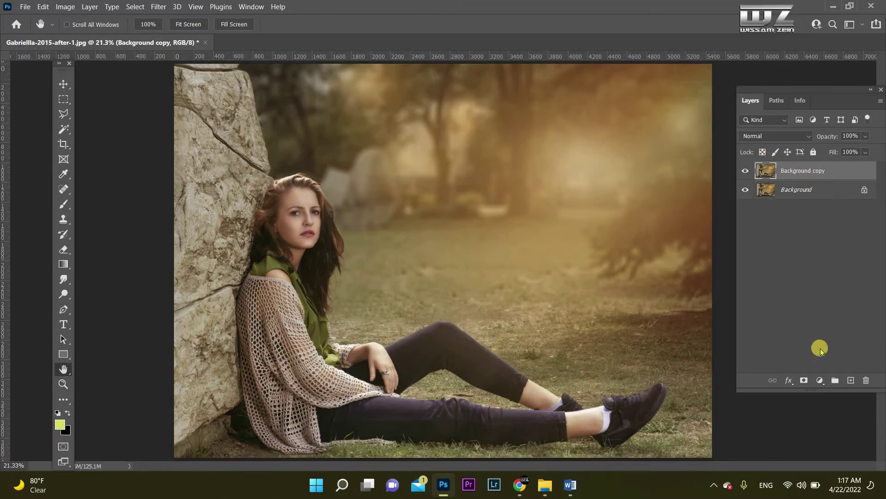
Add a new empty layer above the background copy and fill it with 50% Gray
left_click(852, 380)
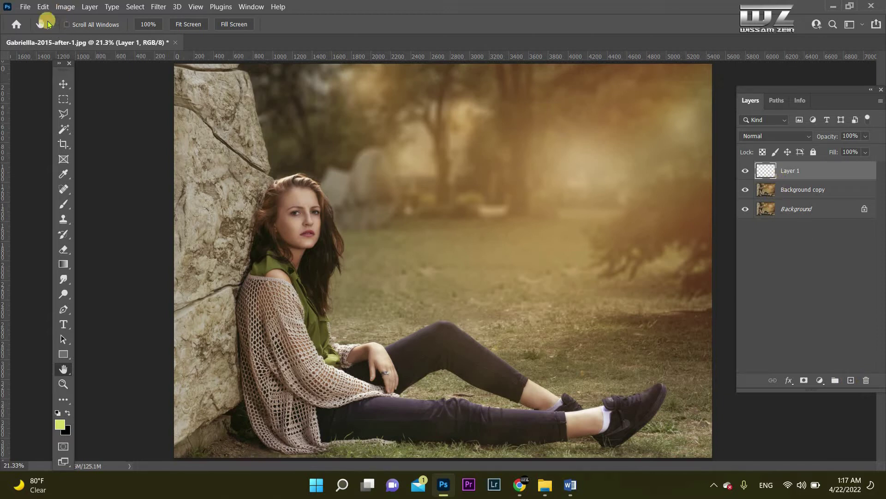
left_click(43, 6)
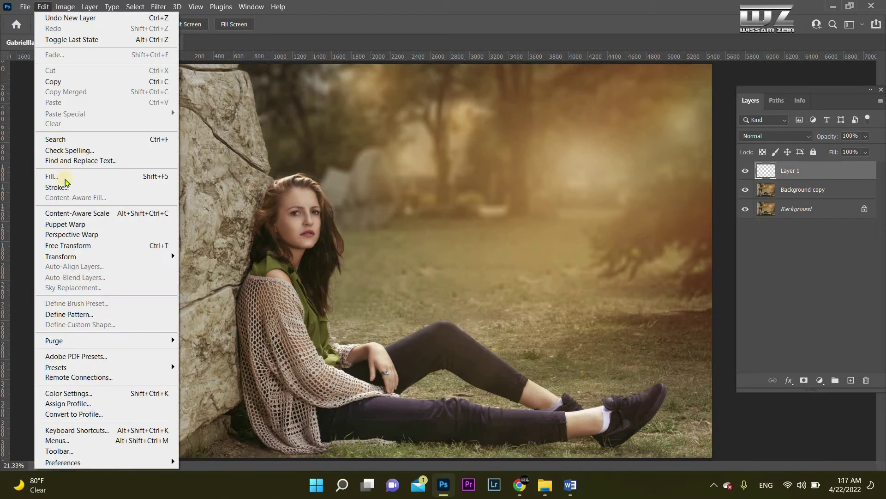
left_click(67, 178)
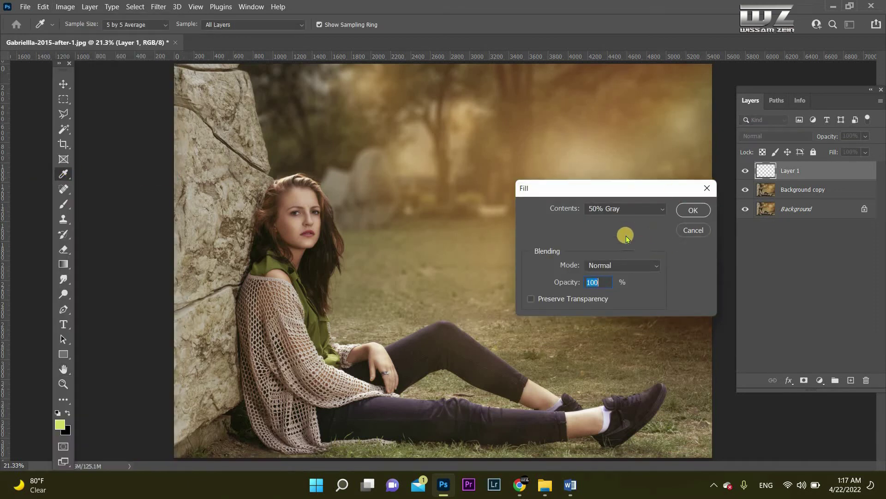
left_click(626, 209)
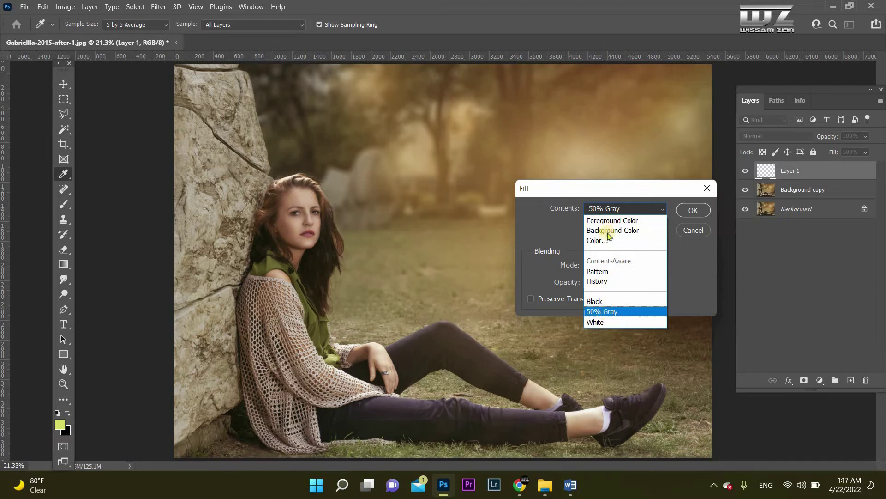
left_click(607, 313)
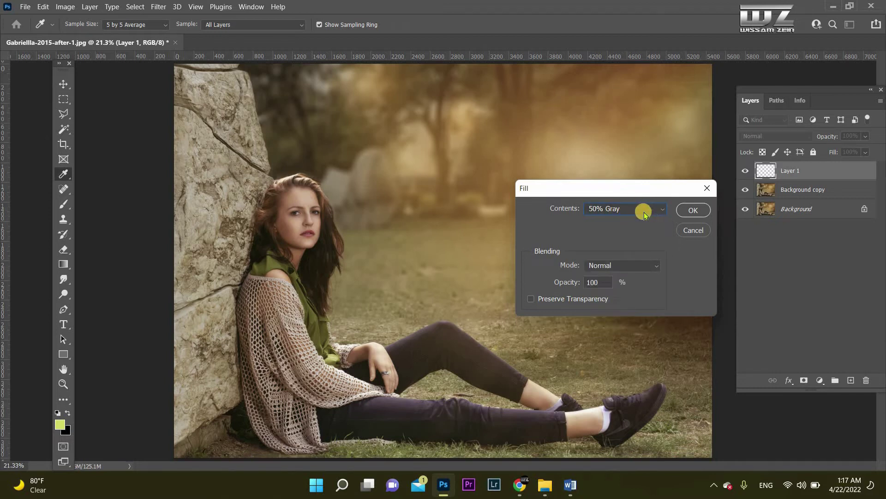
key("Return")
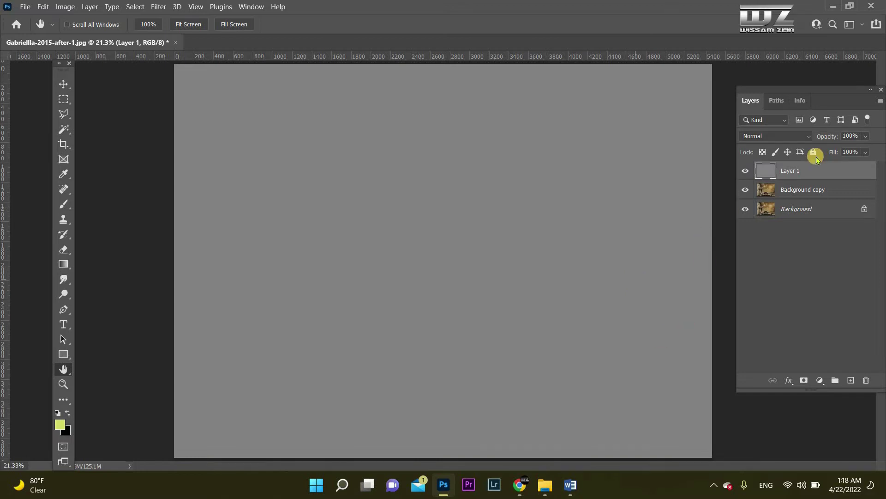
Convert the gray layer to a Smart Object and choose the Texturizer filter for it from the Filter Gallery
right_click(802, 174)
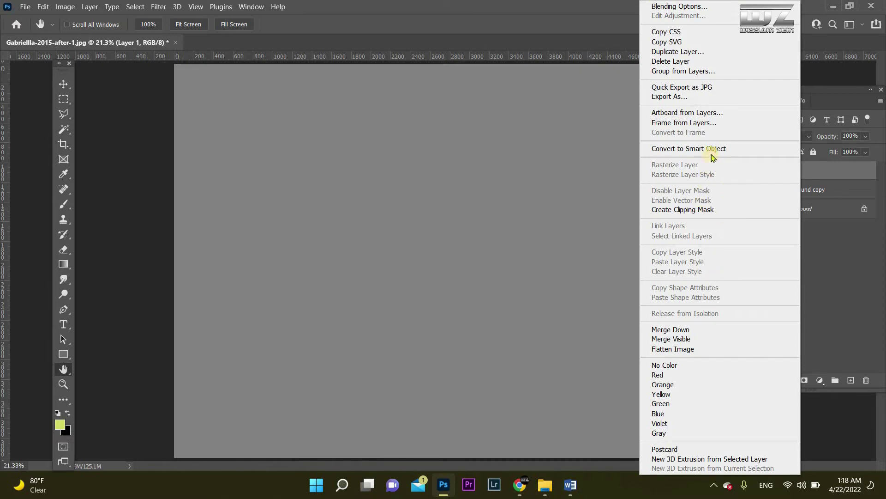
left_click(711, 149)
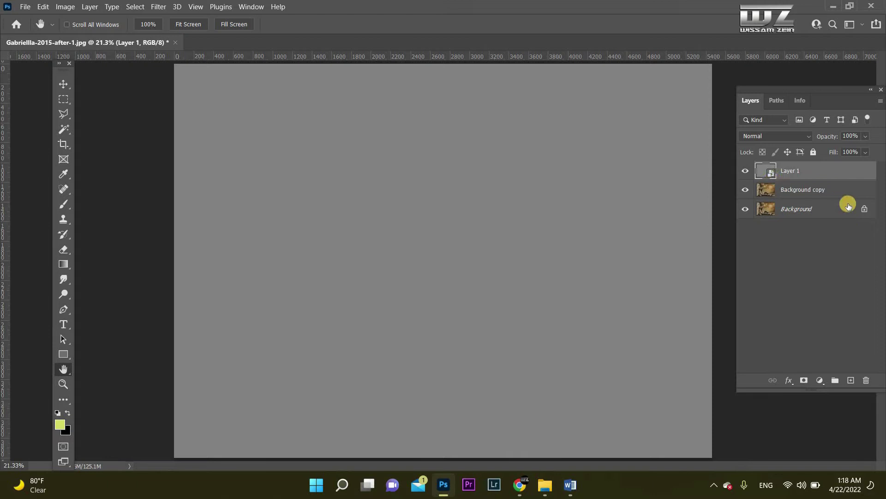
left_click(160, 7)
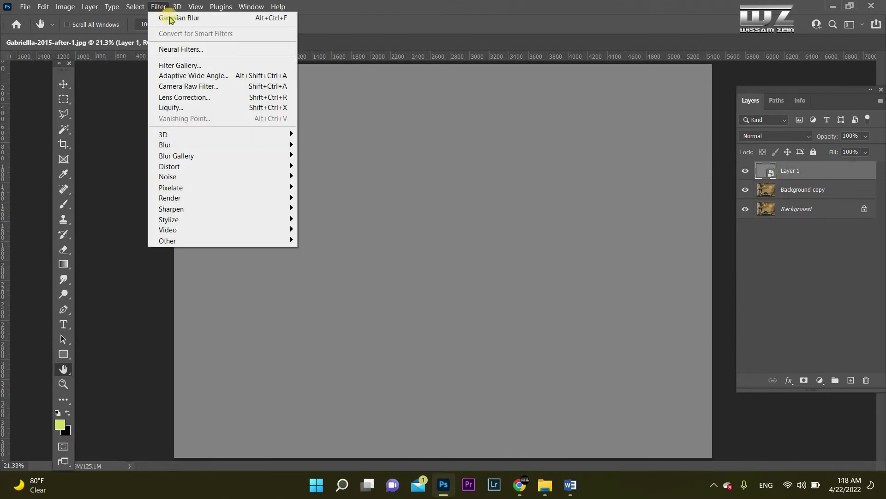
left_click(192, 66)
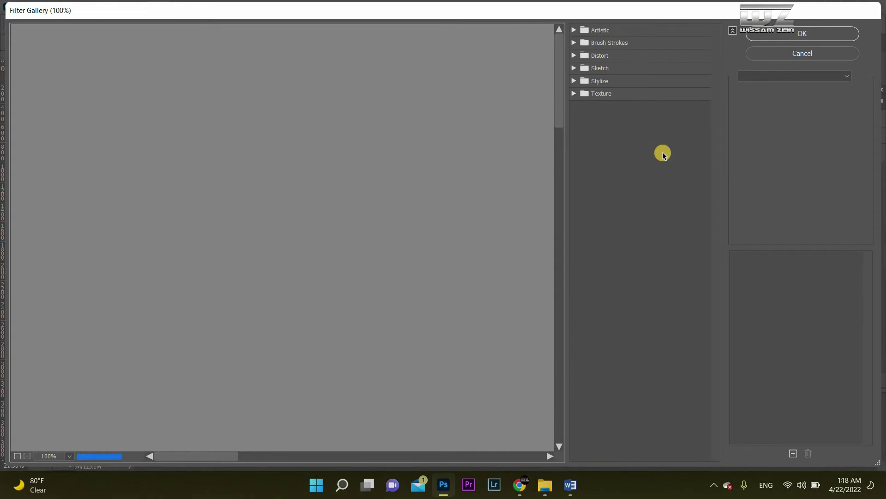
left_click(573, 94)
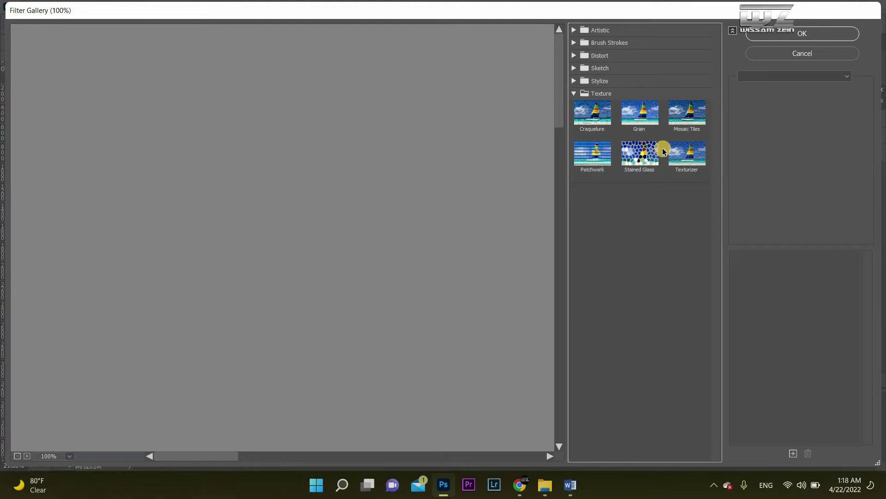
left_click(684, 165)
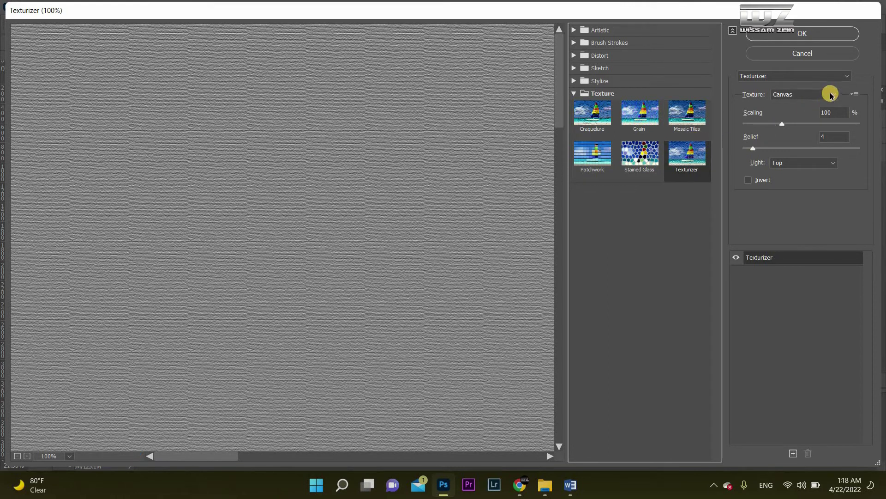
Set the Texturizer texture to Sandstone with Scaling 106%, Relief 10 and Light from Top Right
left_click(831, 98)
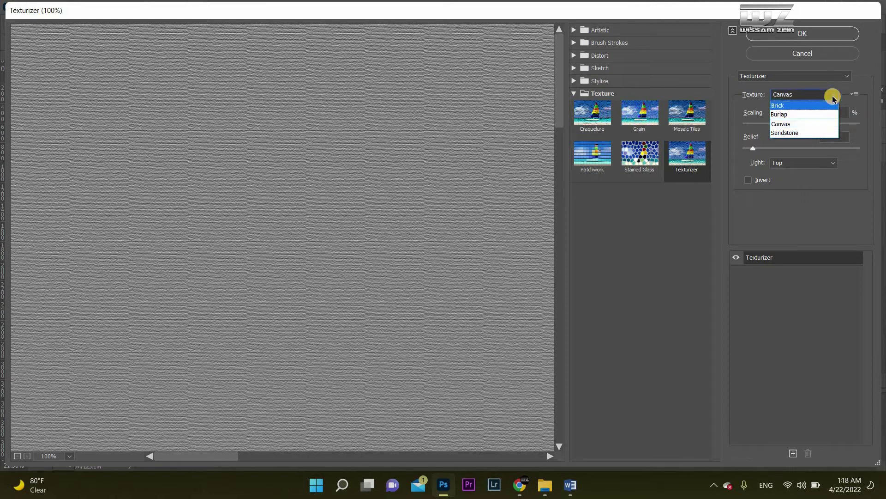
left_click(831, 93)
left_click(832, 95)
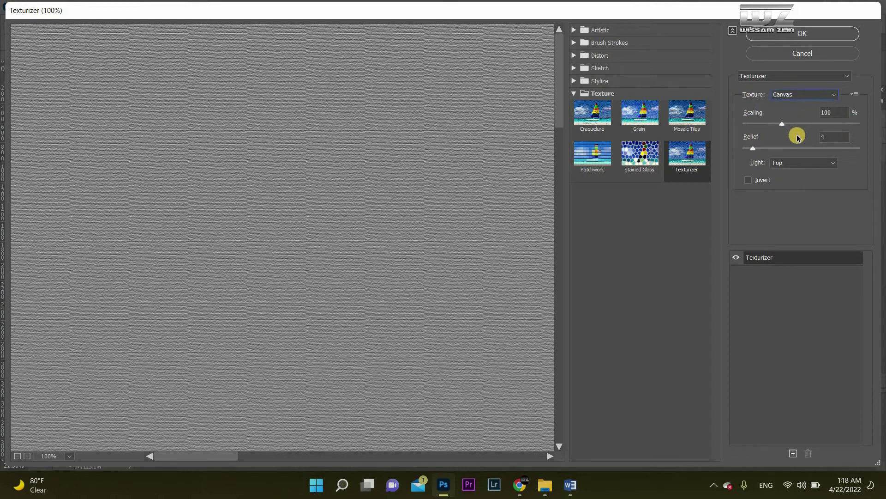
left_click(797, 135)
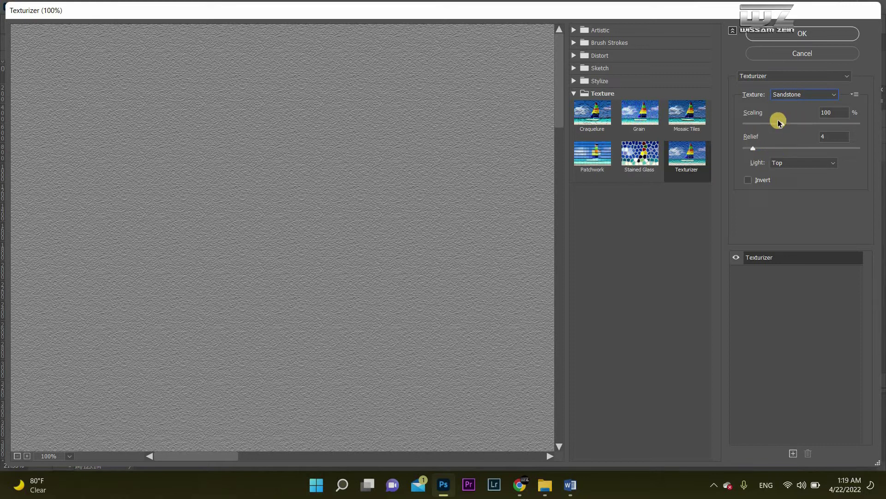
left_click_drag(783, 126, 812, 123)
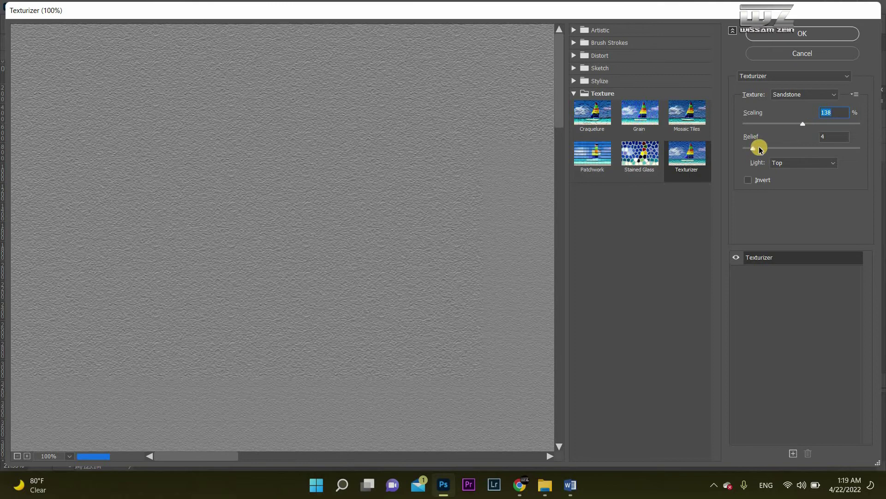
left_click_drag(755, 149, 780, 147)
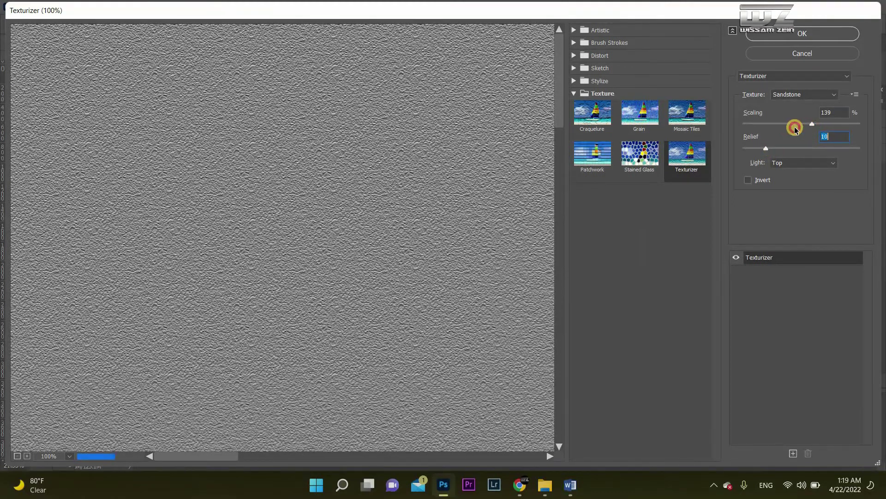
left_click(788, 126)
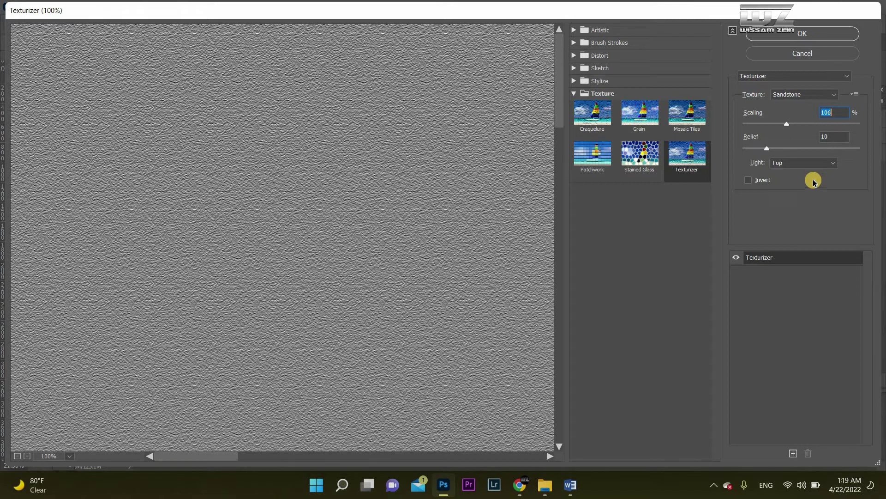
left_click(830, 164)
left_click(799, 223)
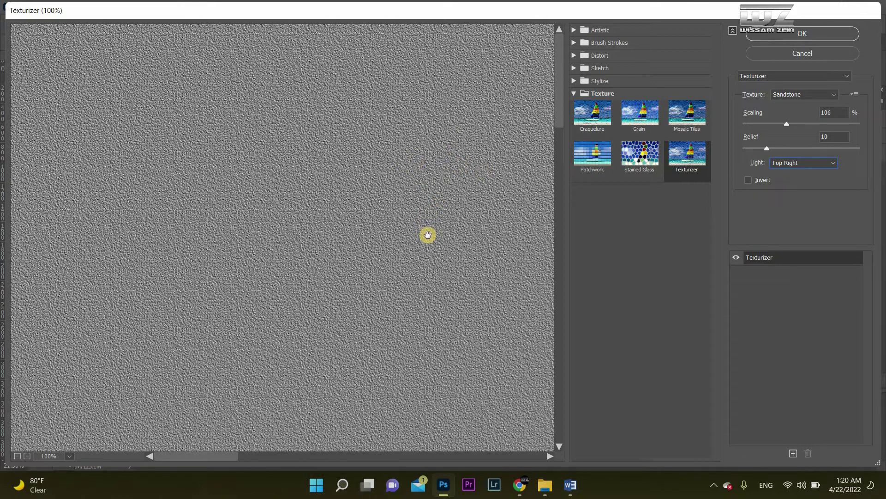
Apply the Texturizer filter and set the textured gray layer's blend mode to Soft Light, checking its effect on the face
left_click(805, 33)
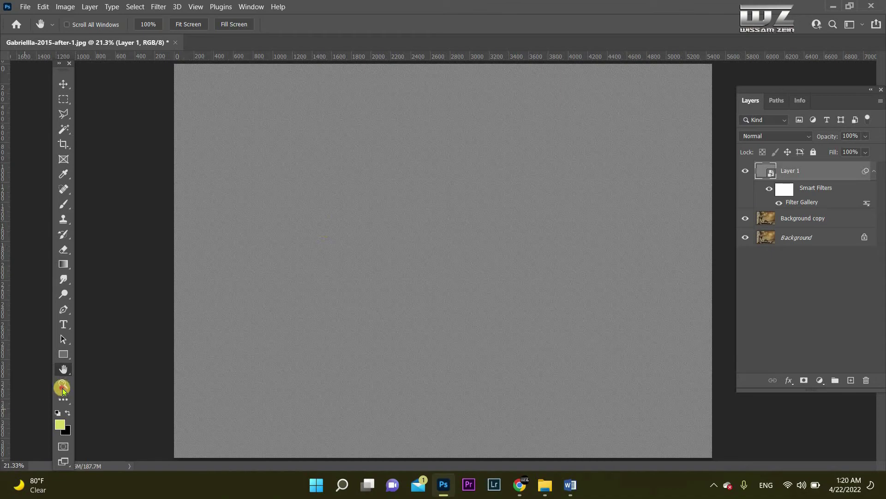
key("z")
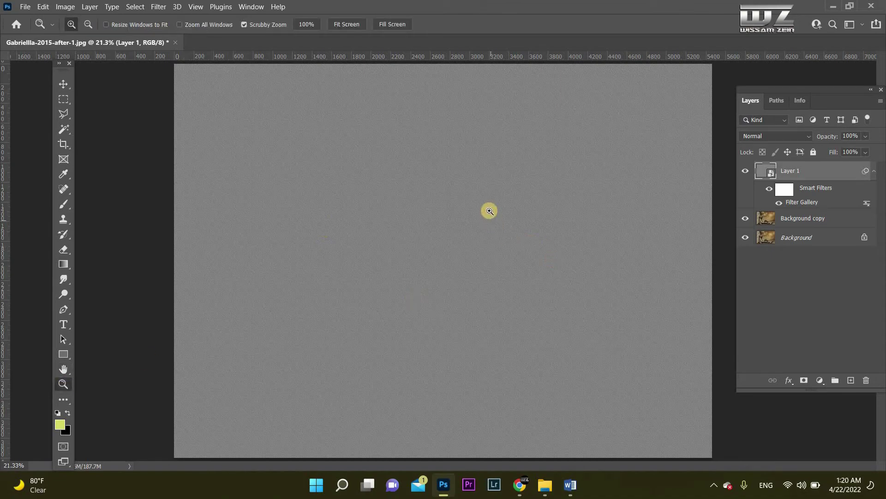
left_click(489, 210)
left_click(489, 210)
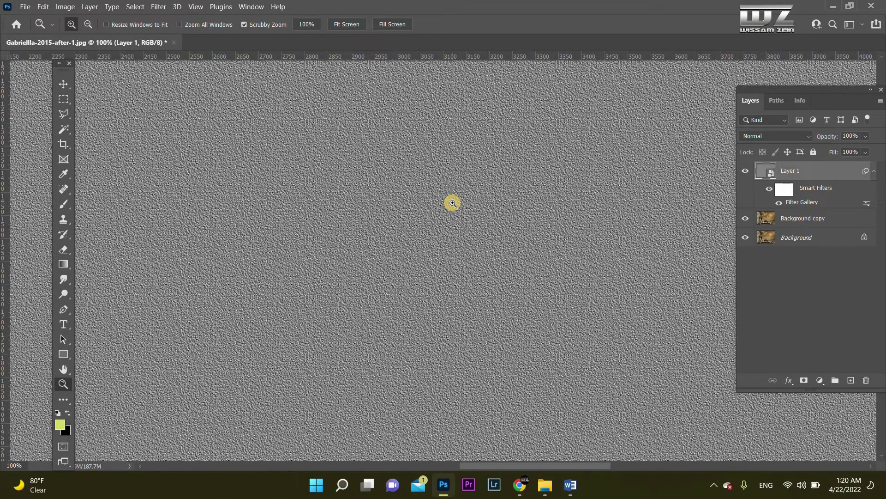
left_click(807, 136)
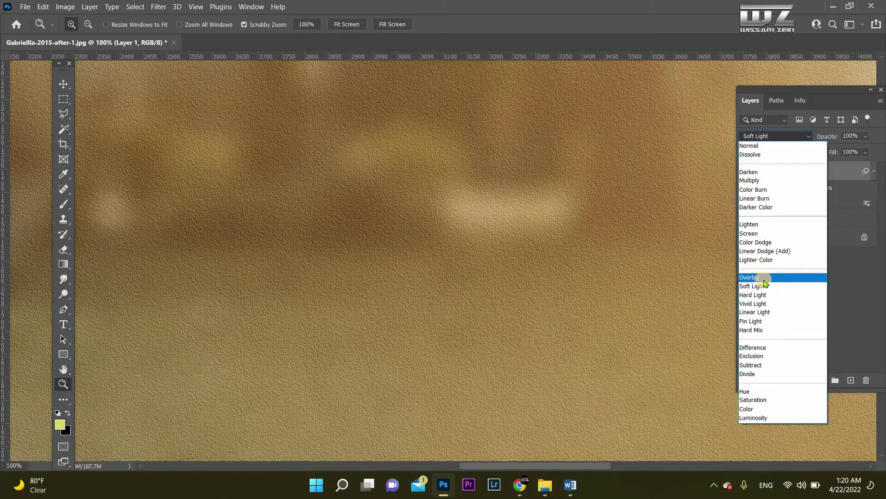
left_click(752, 286)
double_click(64, 369)
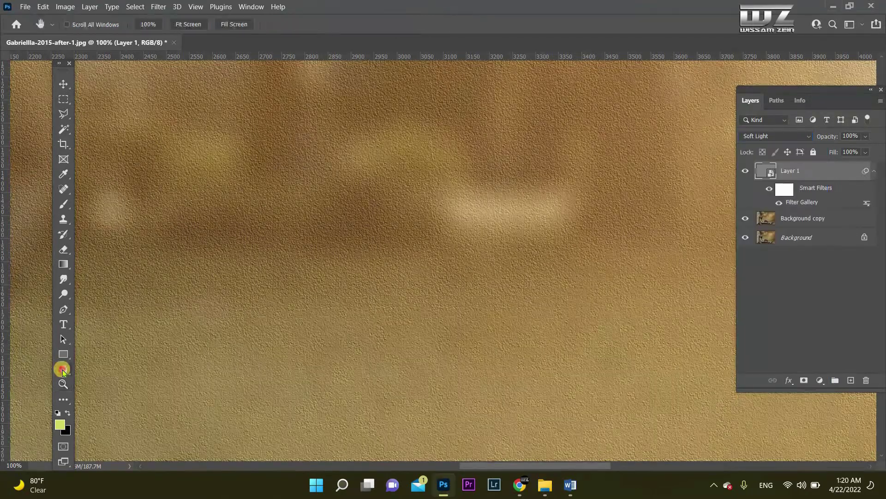
key("z")
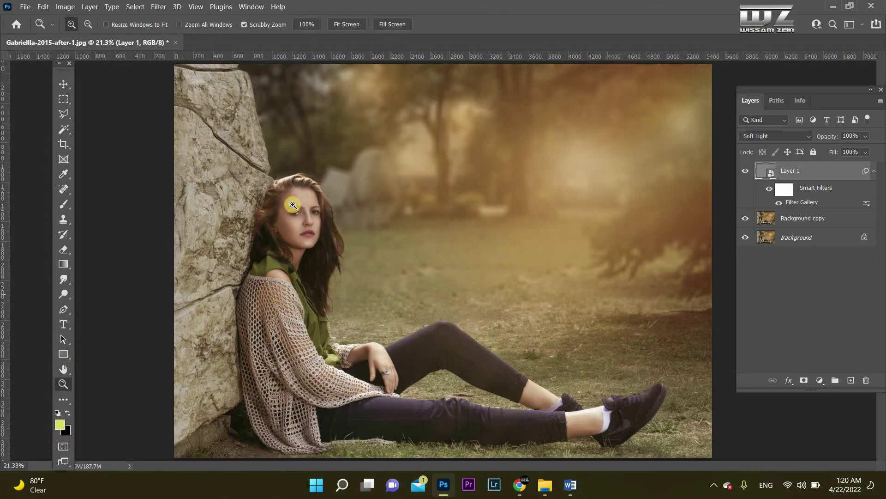
left_click_drag(289, 214, 392, 341)
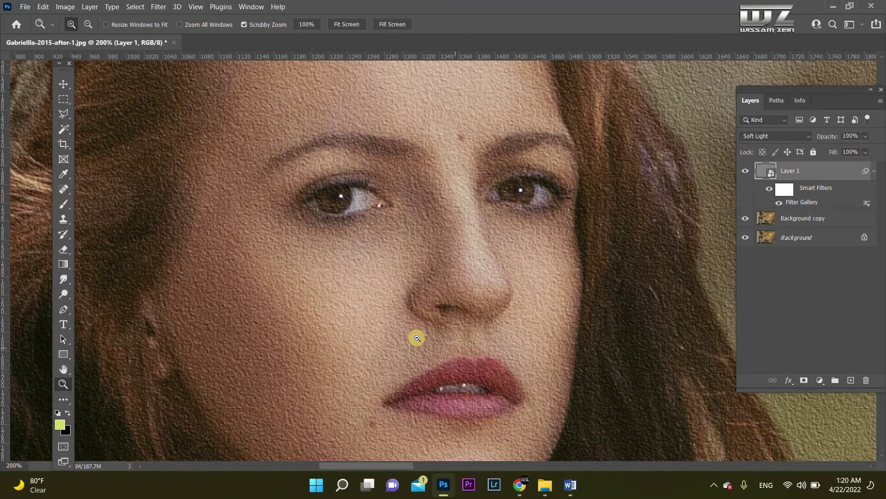
scroll(472, 397, "down", 2)
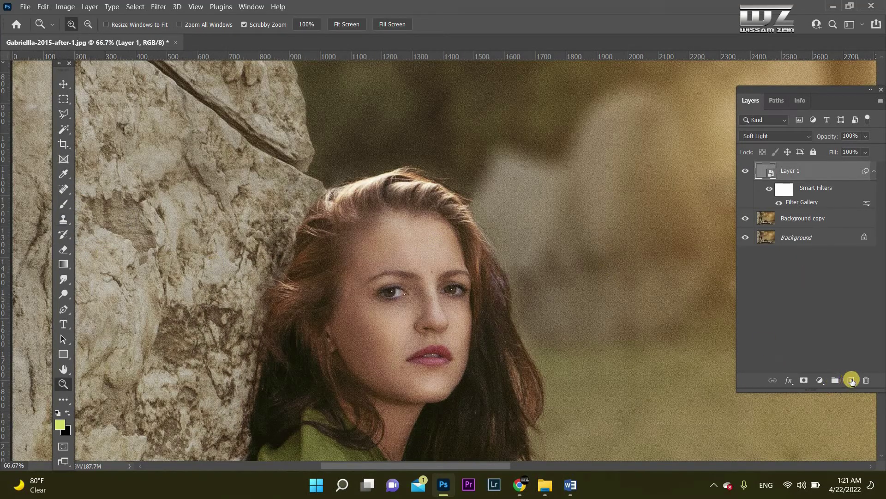
Add a new empty layer and set up a 23 px yellow-green Brush with 100% Opacity and 100% Flow
key("ctrl+shift+alt+n")
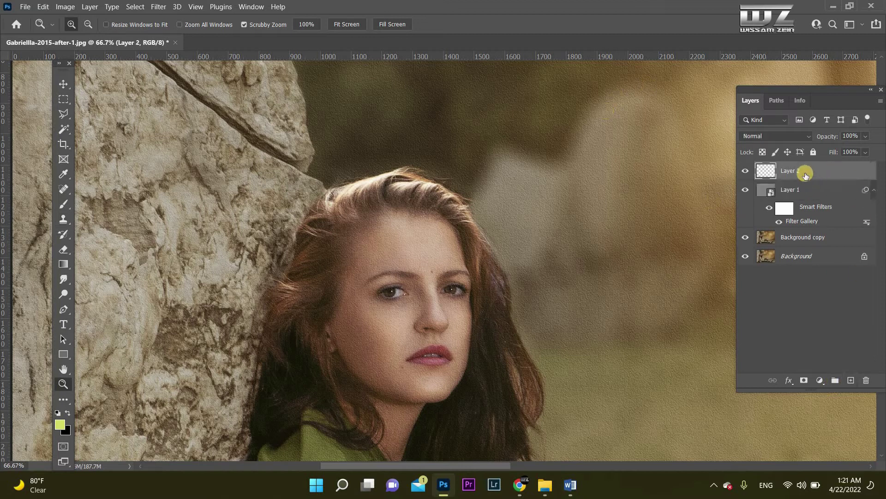
left_click(60, 203)
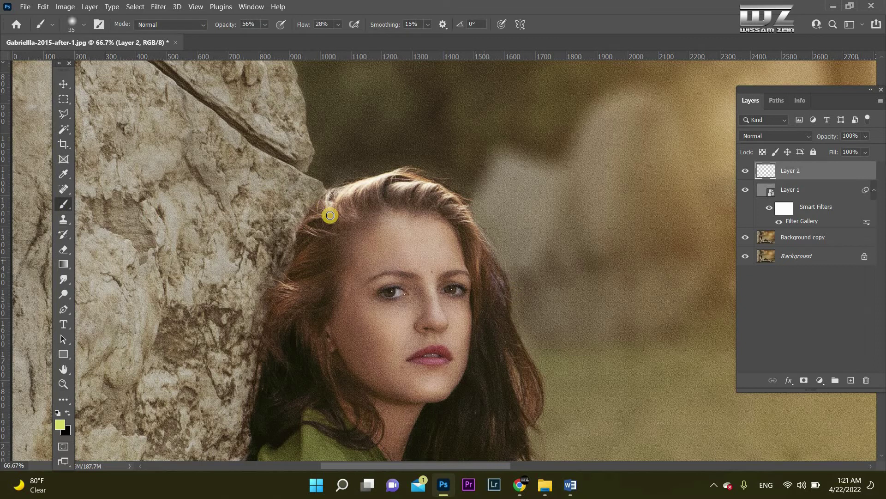
left_click_drag(332, 191, 329, 199)
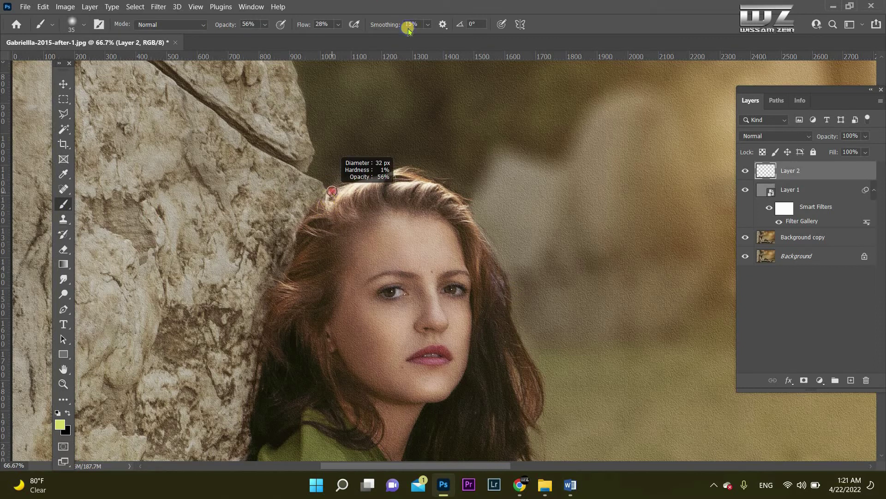
left_click(428, 24)
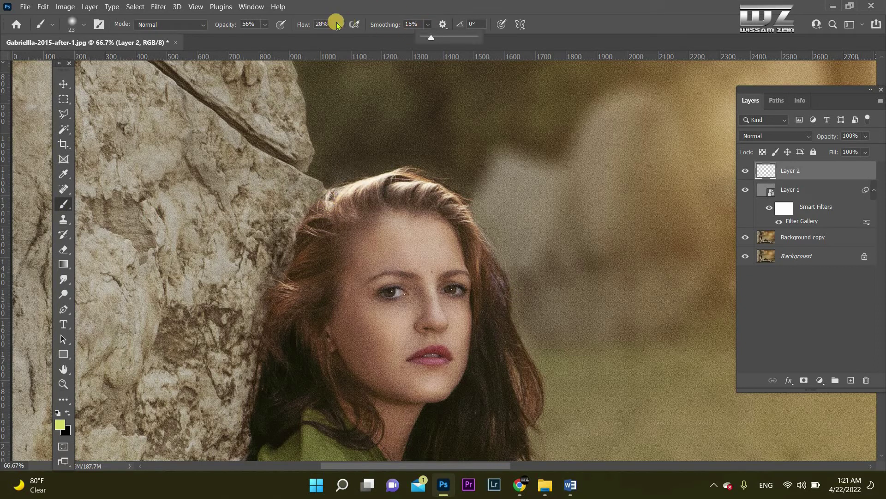
left_click(338, 24)
left_click(265, 24)
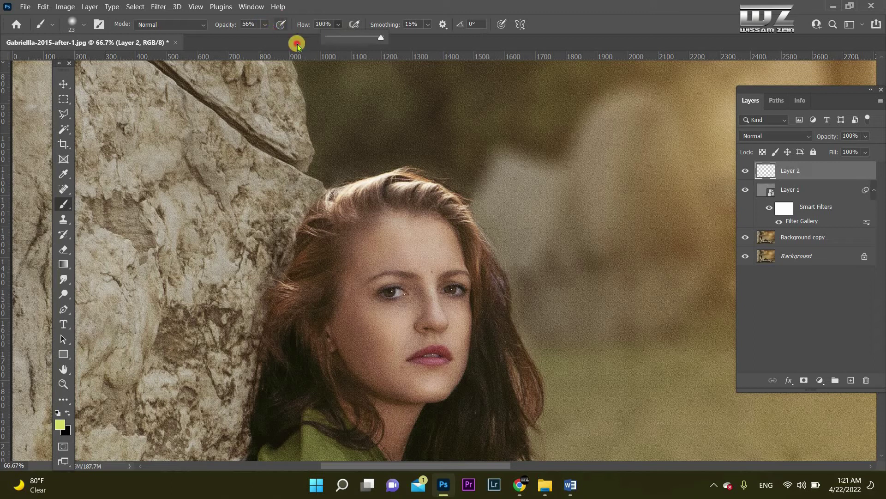
key("shift+0")
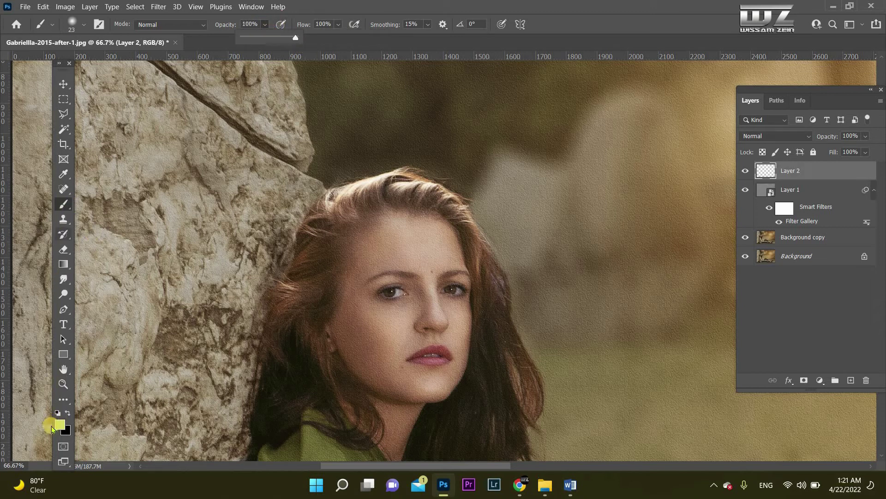
left_click(60, 424)
left_click(823, 256)
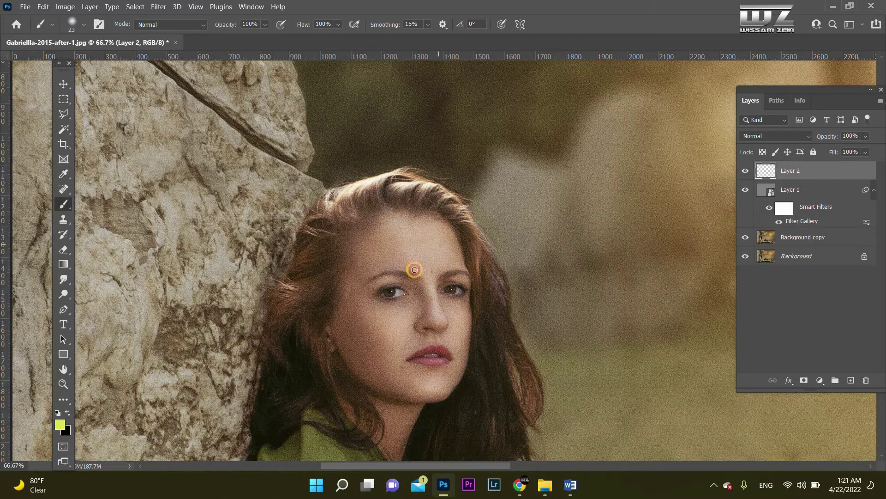
Mark the face's highlight areas and the light direction with yellow-green strokes and arrows, and delete that annotation layer
left_click_drag(436, 228, 429, 236)
left_click_drag(466, 306, 457, 348)
left_click_drag(404, 319, 402, 340)
left_click_drag(513, 177, 448, 269)
mouse_move(459, 228)
left_mouse_down()
mouse_move(453, 259)
mouse_move(466, 259)
left_mouse_up()
mouse_move(576, 223)
left_mouse_down()
mouse_move(490, 340)
mouse_move(503, 302)
mouse_move(512, 317)
mouse_move(529, 305)
left_mouse_up()
left_click_drag(590, 274, 519, 391)
left_click_drag(532, 356, 532, 374)
left_click(533, 375, "shift")
left_click_drag(532, 375, 551, 366)
left_click(461, 157)
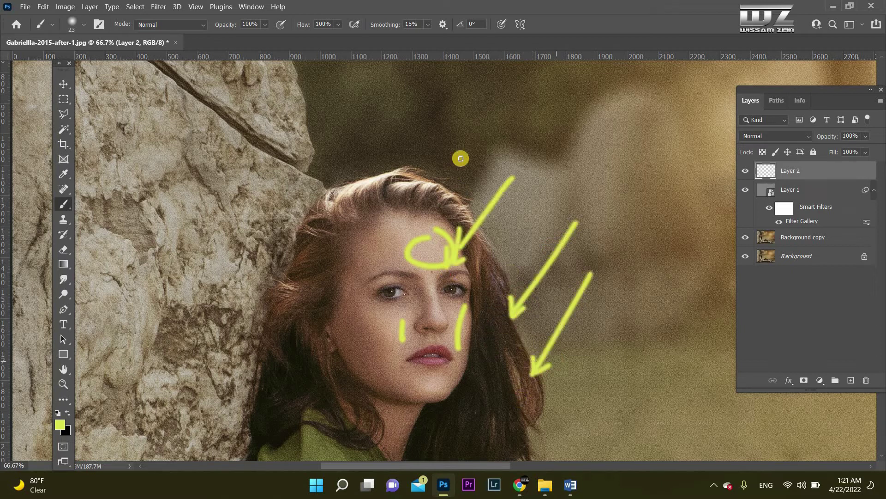
left_click_drag(461, 157, 432, 203)
left_click_drag(417, 210, 417, 224)
left_click_drag(417, 225, 437, 212)
left_click_drag(821, 167, 867, 380)
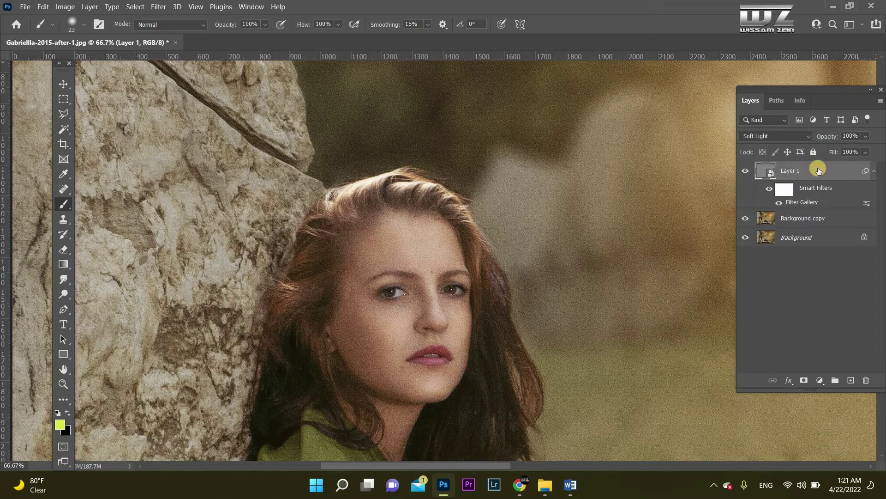
Inspect the skin texture up close and add a black layer mask to the textured layer to hide it
left_click(62, 382)
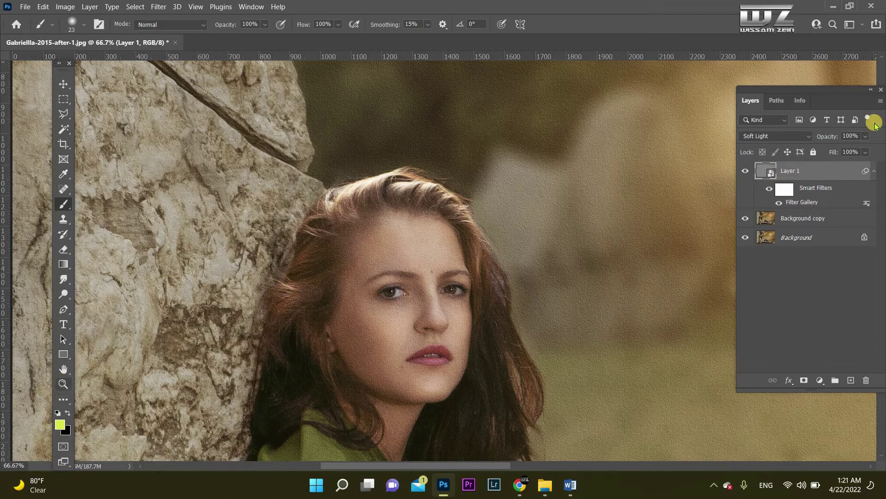
left_click(447, 339)
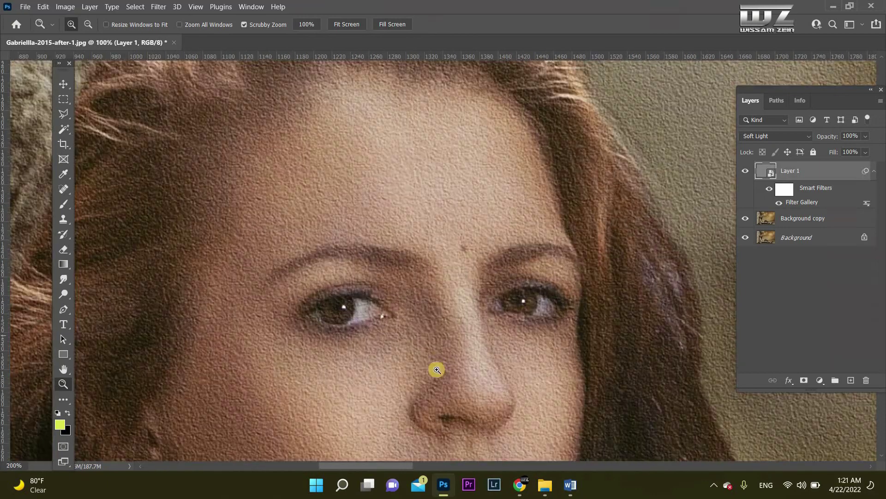
left_click(435, 361, "alt")
left_click(455, 385, "alt")
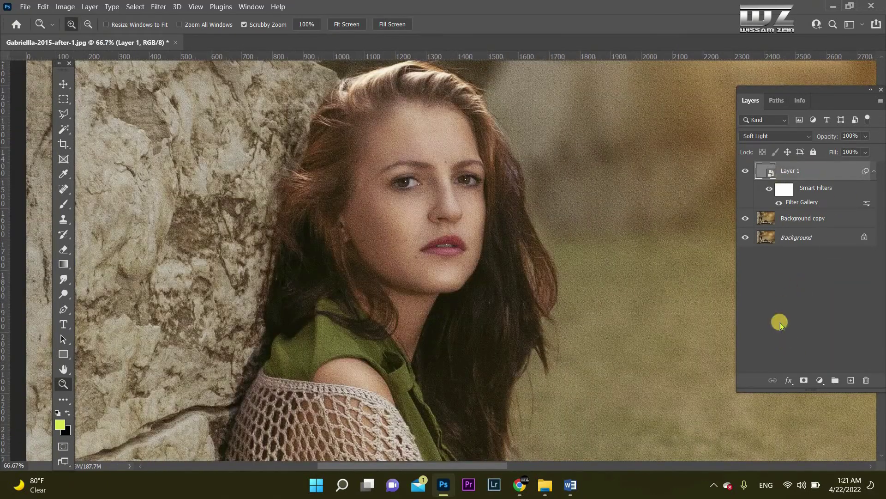
left_click(804, 381)
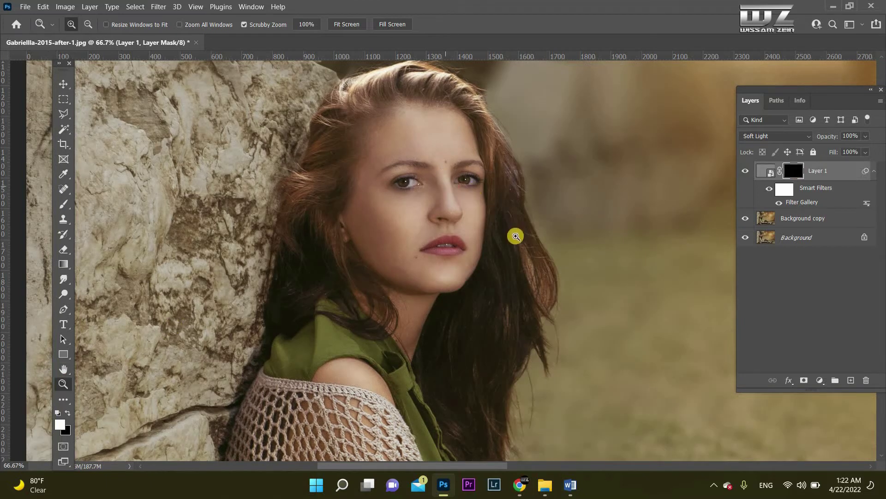
Set up a soft white Brush of 114 px with 25% Flow and 52% Opacity for painting on the mask
left_click(446, 161)
scroll(516, 333, "up", 3)
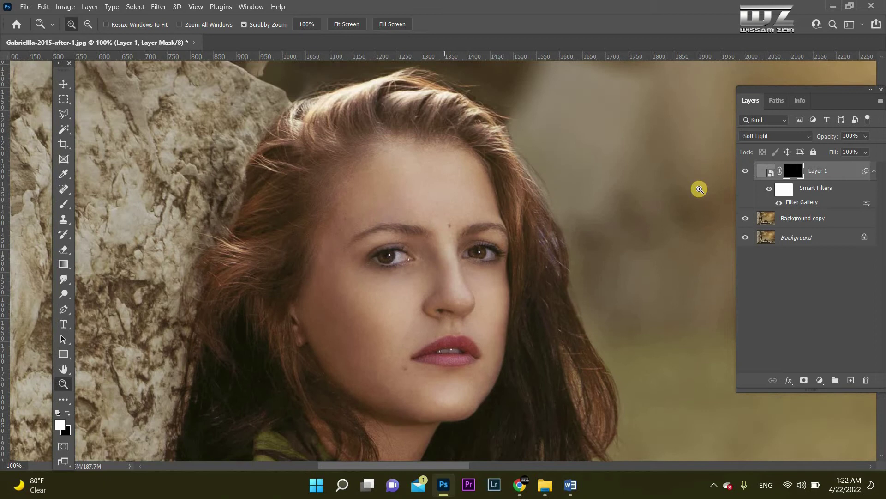
left_click(64, 206)
left_click_drag(398, 240, 425, 236)
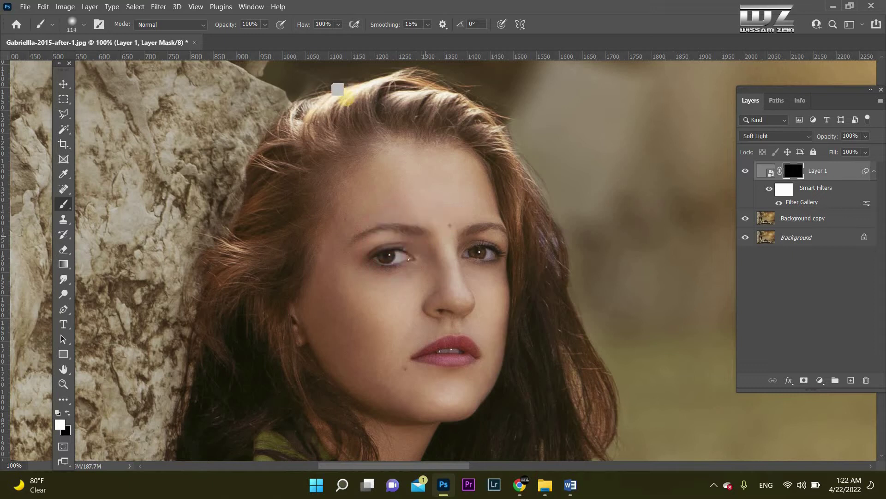
left_click(339, 26)
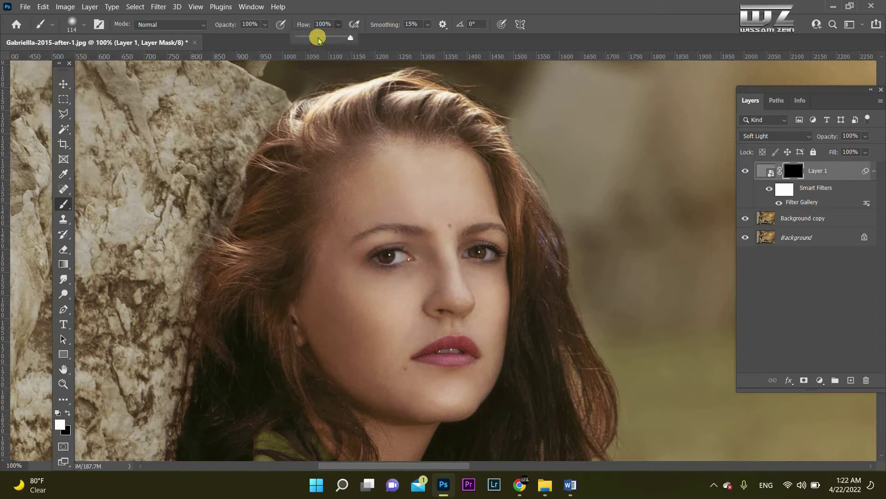
left_click(265, 25)
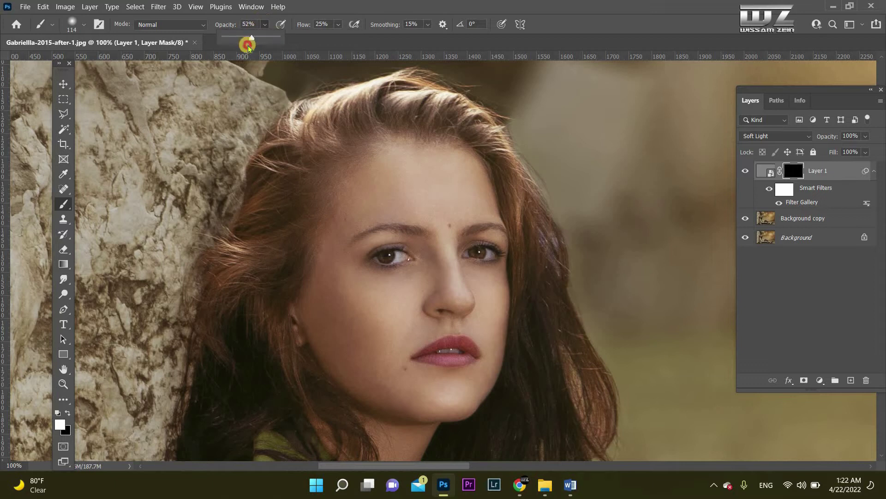
left_click_drag(247, 47, 253, 42)
Paint white on the layer mask over the forehead and down between the eyebrows to reveal the skin texture
left_click(63, 384)
left_click(452, 146)
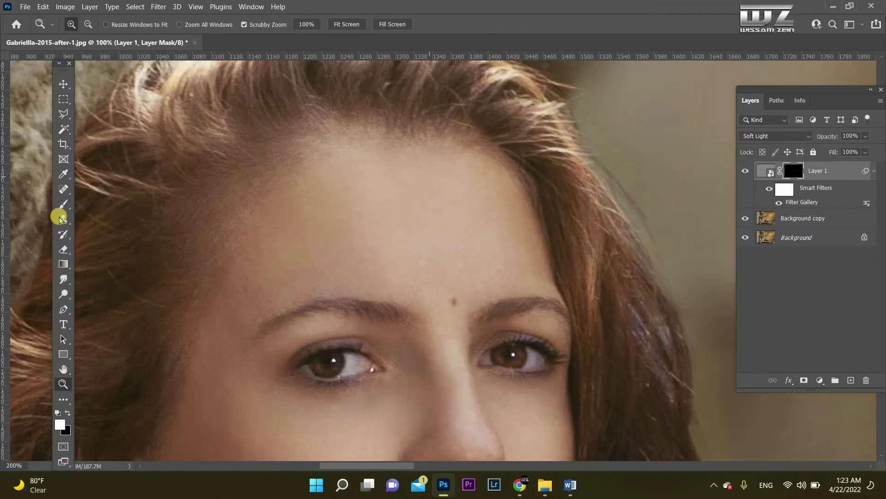
left_click(62, 205)
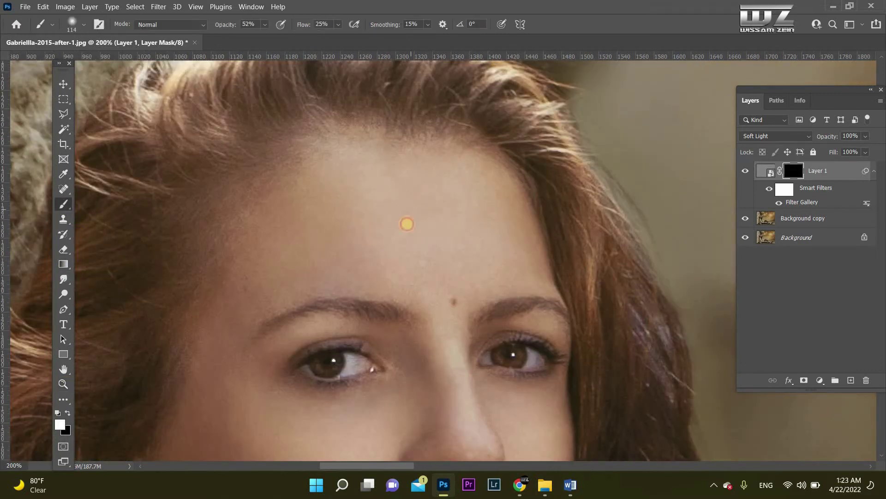
left_click_drag(298, 233, 270, 282)
left_click_drag(427, 153, 428, 124)
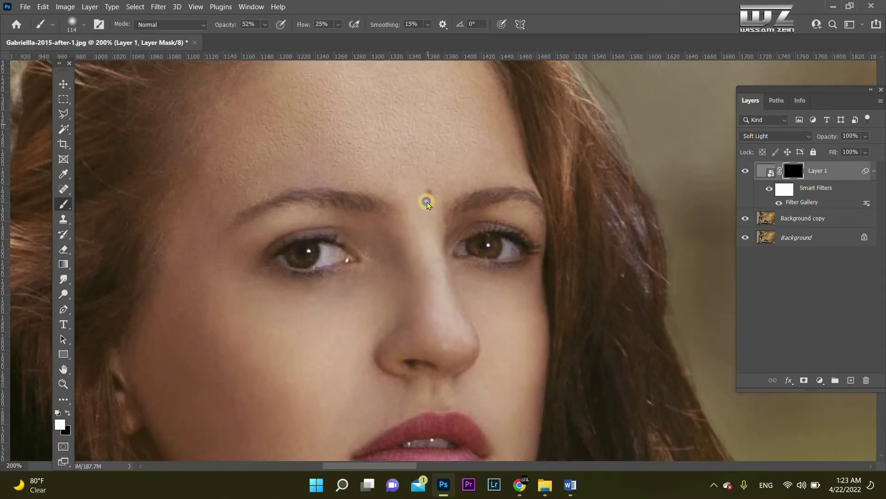
left_click_drag(434, 202, 428, 213)
mouse_move(429, 323)
left_mouse_down()
mouse_move(437, 307)
mouse_move(446, 323)
mouse_move(376, 350)
mouse_move(414, 231)
left_mouse_up()
Reveal the texture on the narrow cheek right of the nose and on the chin by painting the mask white
mouse_move(532, 306)
left_mouse_down()
mouse_move(499, 299)
mouse_move(510, 349)
mouse_move(493, 399)
mouse_move(514, 413)
left_mouse_up()
mouse_move(518, 328)
left_mouse_down()
mouse_move(522, 281)
mouse_move(515, 312)
mouse_move(528, 399)
mouse_move(502, 364)
left_mouse_up()
mouse_move(510, 189)
left_mouse_down()
mouse_move(497, 256)
mouse_move(543, 245)
mouse_move(528, 249)
left_mouse_up()
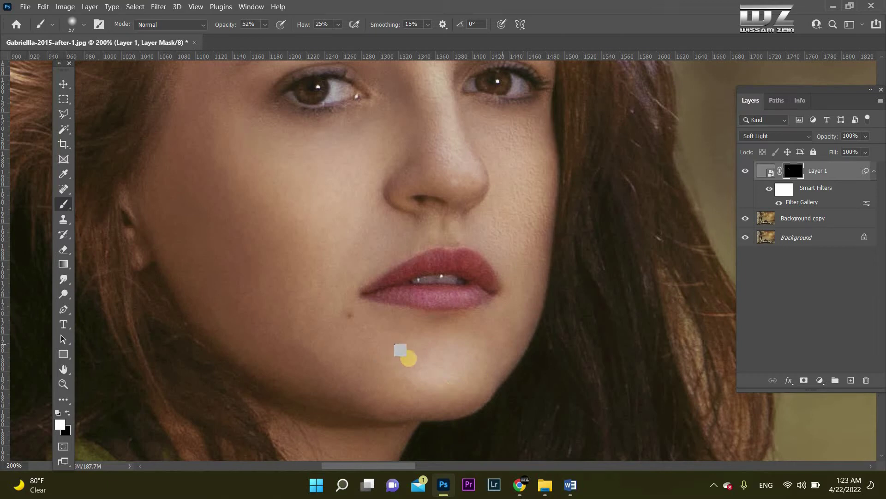
left_click_drag(409, 352, 468, 344)
mouse_move(348, 338)
left_mouse_down()
mouse_move(399, 364)
mouse_move(358, 320)
left_mouse_up()
Paint white on the layer mask over the broad cheek below the eye with a brush of about 110 px
scroll(286, 198, "up", 3)
left_click_drag(287, 198, 286, 199)
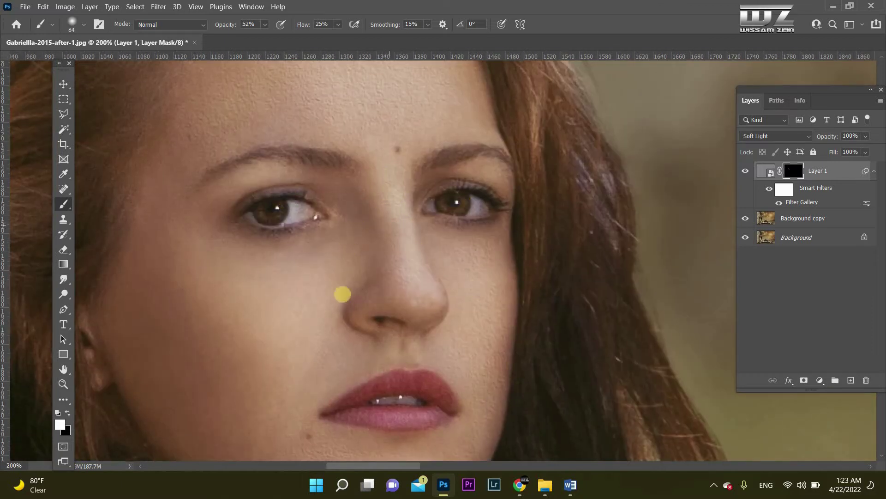
left_click_drag(314, 141, 310, 212)
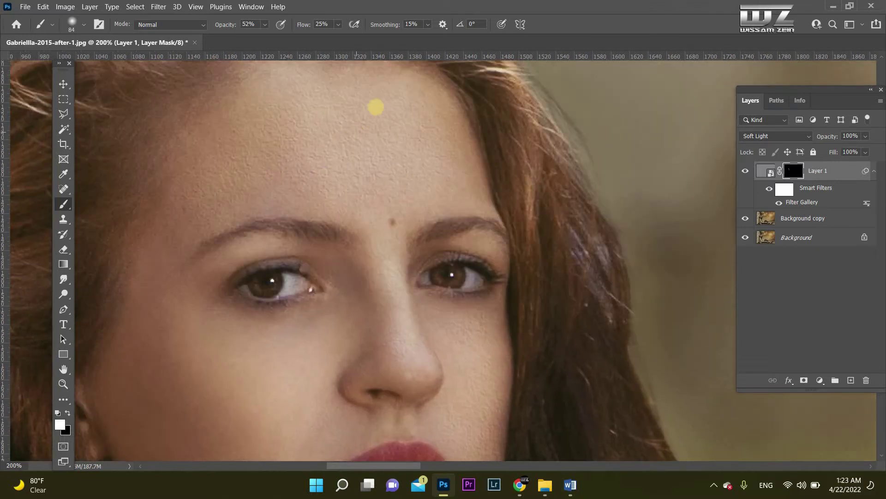
scroll(390, 230, "down", 3)
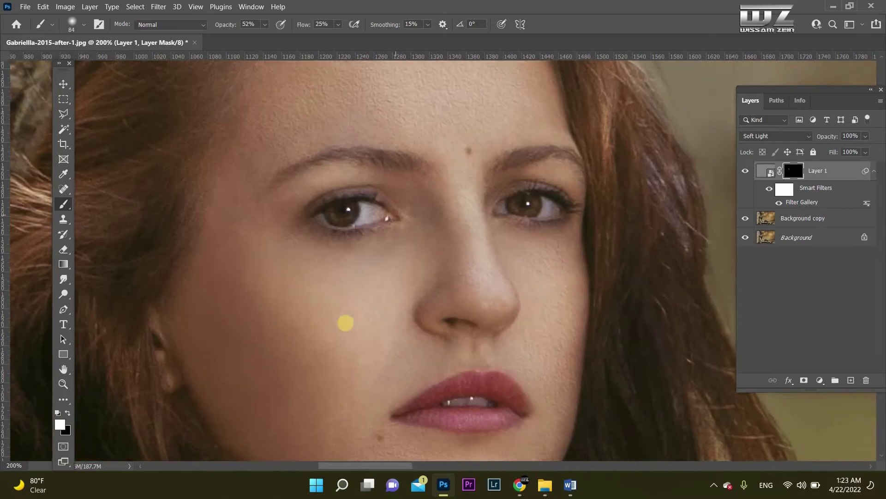
left_click_drag(351, 329, 373, 312)
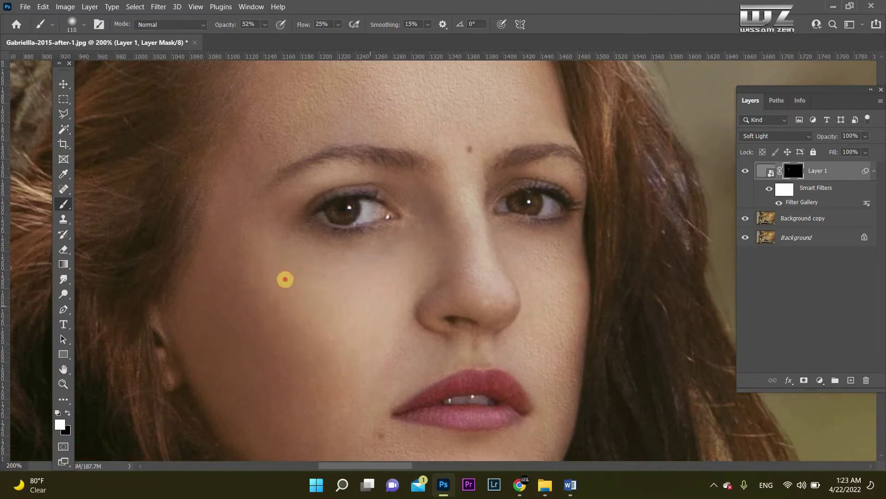
mouse_move(342, 412)
left_mouse_down()
mouse_move(303, 269)
mouse_move(233, 316)
mouse_move(263, 378)
mouse_move(285, 378)
left_mouse_up()
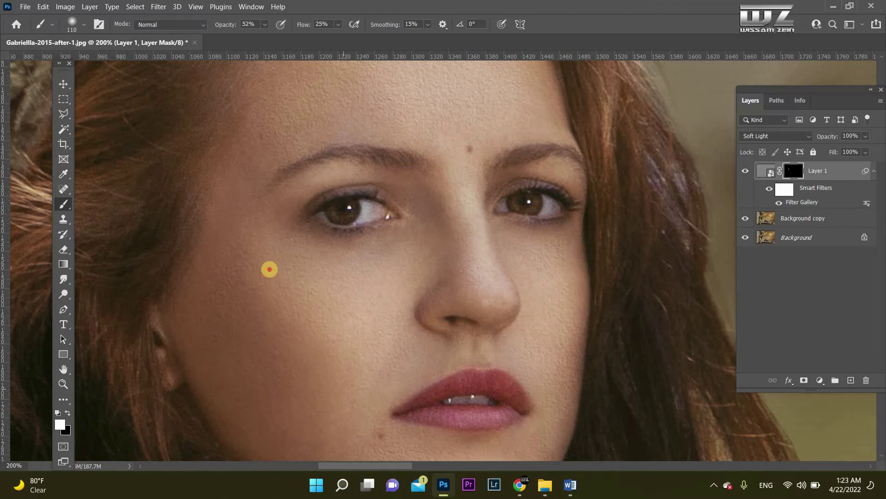
Extend the revealed texture over the outer cheek and jaw, and around the lips and chin with a 47 px brush
scroll(240, 270, "down", 2)
mouse_move(230, 259)
left_mouse_down()
mouse_move(262, 154)
mouse_move(258, 137)
mouse_move(233, 190)
left_mouse_up()
mouse_move(202, 292)
left_mouse_down()
mouse_move(265, 390)
mouse_move(365, 406)
left_mouse_up()
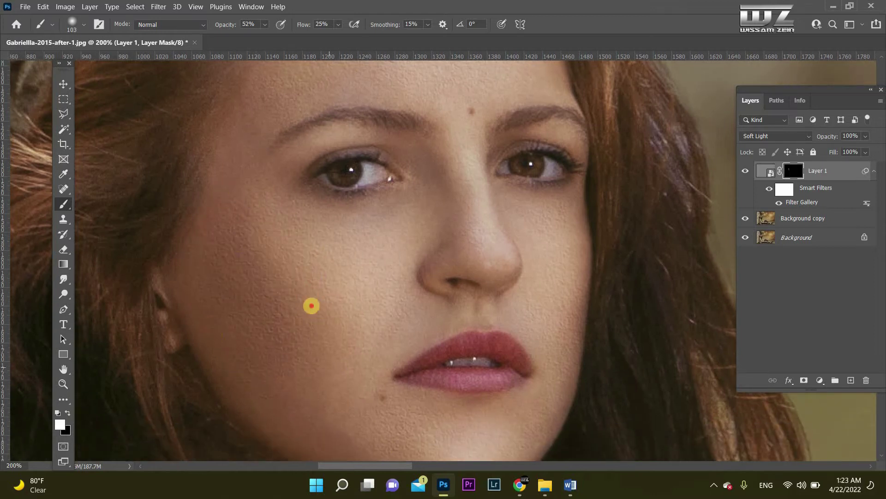
scroll(346, 305, "down", 3)
right_click(422, 260, "alt")
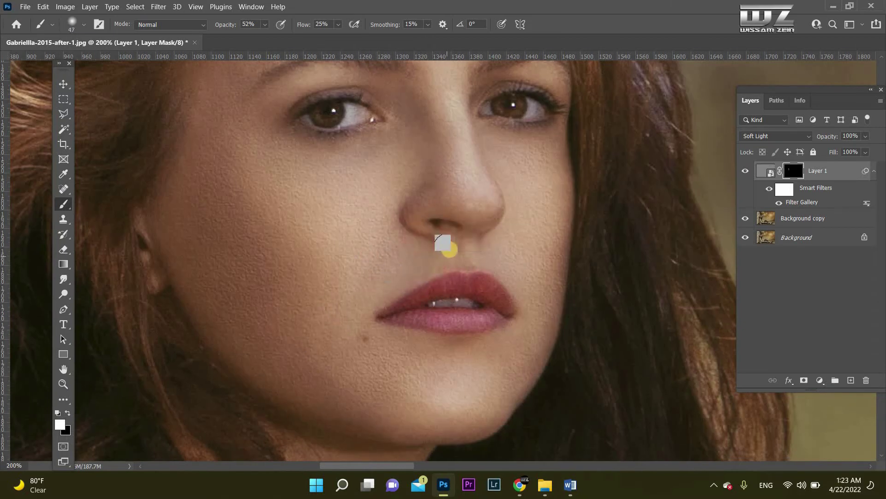
mouse_move(497, 342)
left_mouse_down()
mouse_move(366, 353)
mouse_move(471, 379)
mouse_move(455, 412)
mouse_move(407, 431)
left_mouse_up()
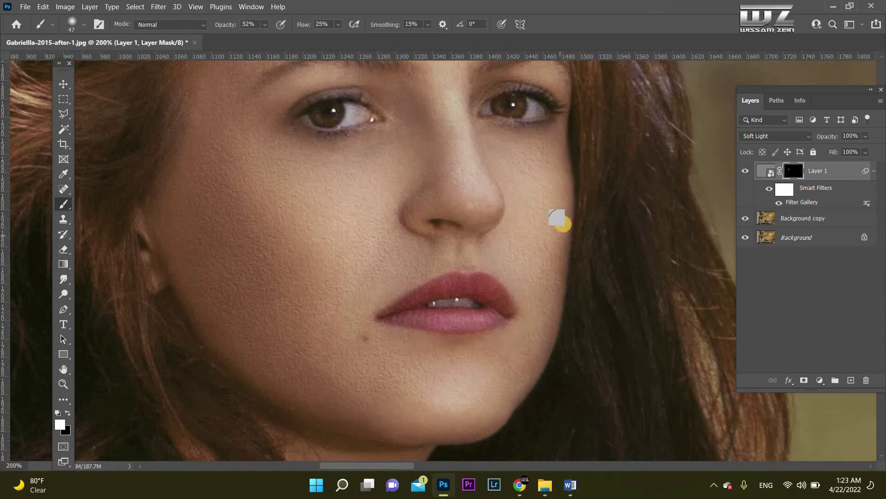
Enlarge the brush to 72 px and paint the mask white along the cheek edge, upper lip, chin and jawline
mouse_move(172, 261)
left_mouse_down()
mouse_move(199, 258)
mouse_move(166, 234)
left_mouse_up()
key("bracketright")
key("bracketright")
key("bracketright")
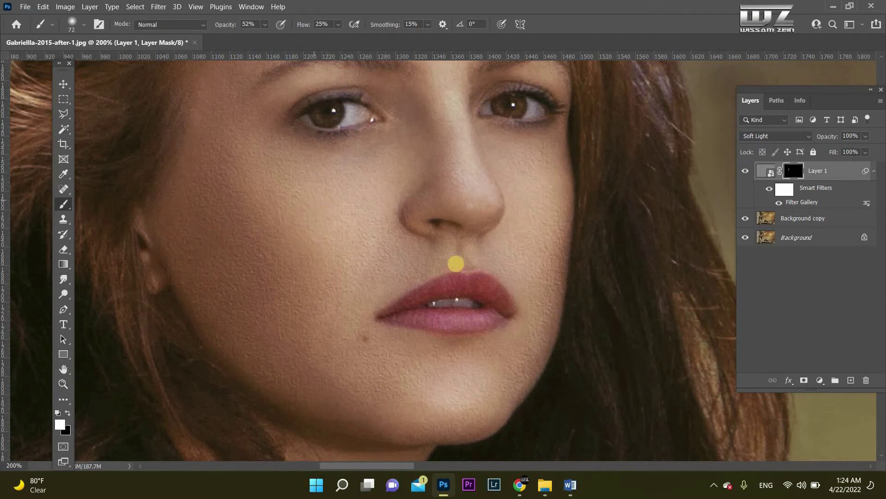
left_click(448, 254)
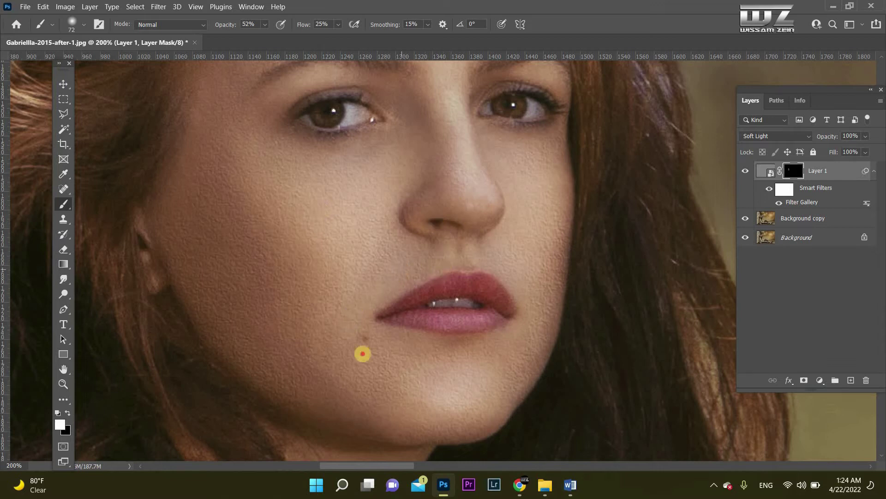
left_click(422, 417)
mouse_move(460, 422)
left_mouse_down()
mouse_move(523, 376)
mouse_move(545, 302)
left_mouse_up()
Paint the mask white along the nose, temple and skin around the eyes, reducing the brush to 24 px for the tight areas
left_click_drag(464, 168, 421, 287)
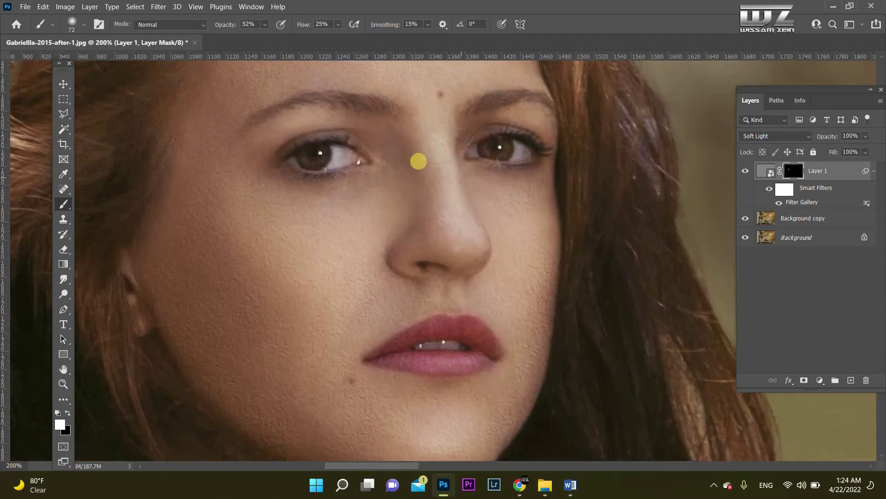
scroll(449, 236, "up", 3)
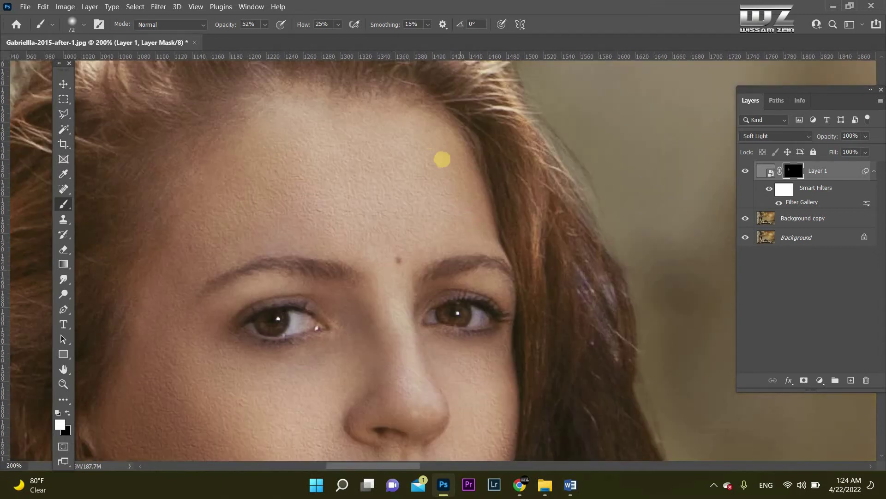
mouse_move(126, 329)
left_mouse_down()
mouse_move(281, 360)
mouse_move(235, 376)
left_mouse_up()
right_click(177, 335)
left_click_drag(192, 326, 265, 286)
left_click_drag(518, 306, 523, 235)
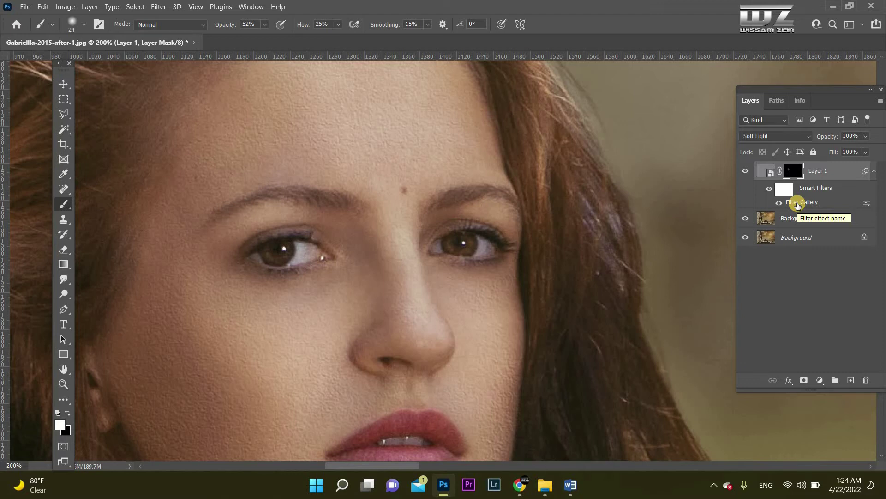
Reopen the layer's Filter Gallery smart filter and soften the Sandstone texture with Relief 6 and a lower Scaling
left_click(798, 205)
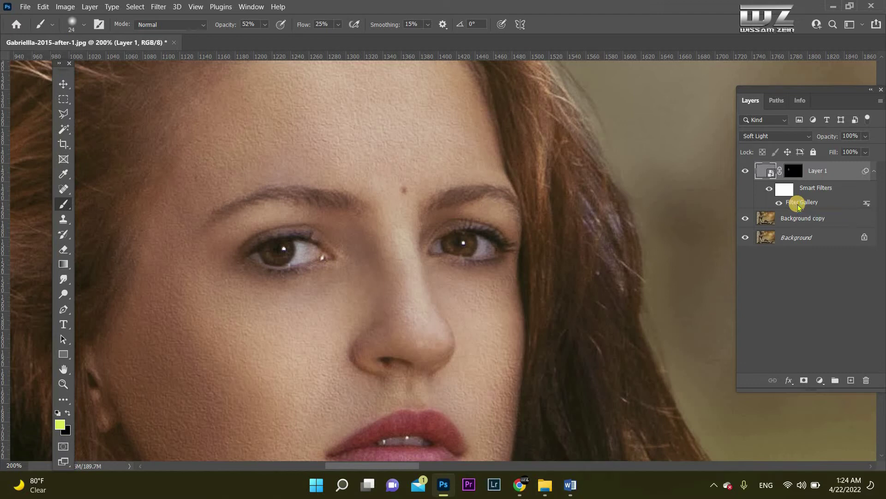
double_click(798, 205)
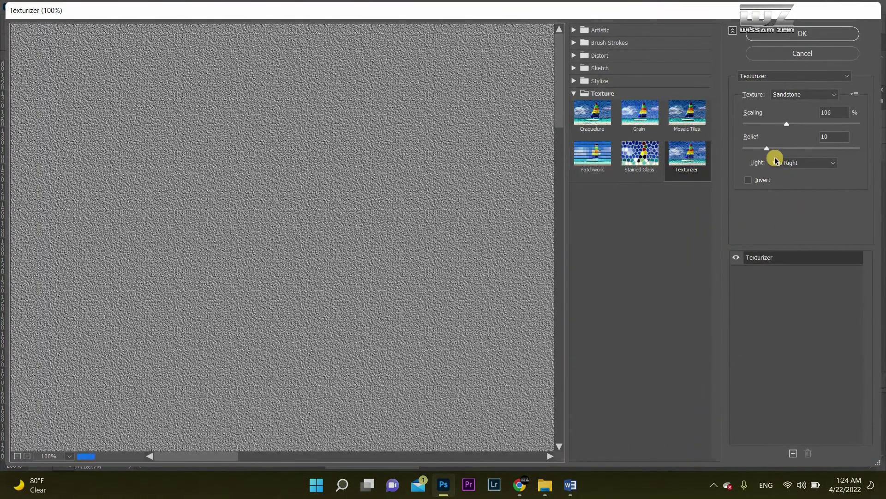
left_click_drag(767, 152, 788, 151)
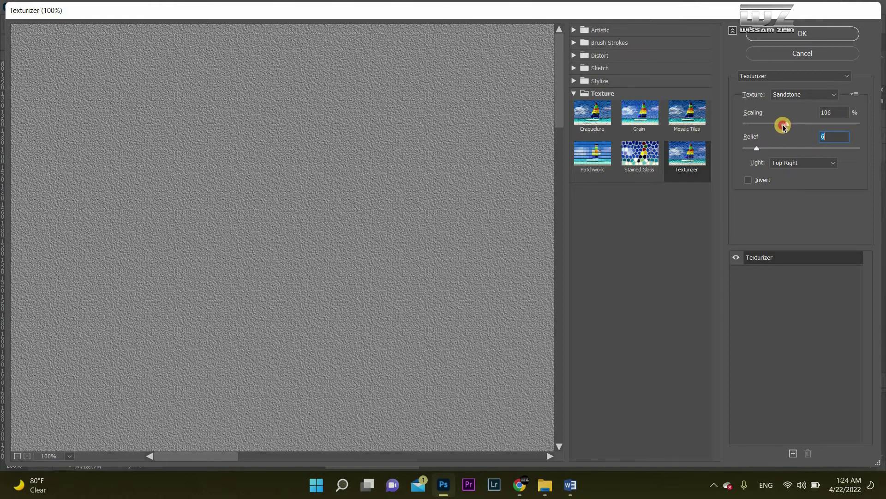
mouse_move(779, 130)
left_mouse_down()
mouse_move(768, 129)
mouse_move(777, 131)
left_mouse_up()
left_click(801, 37)
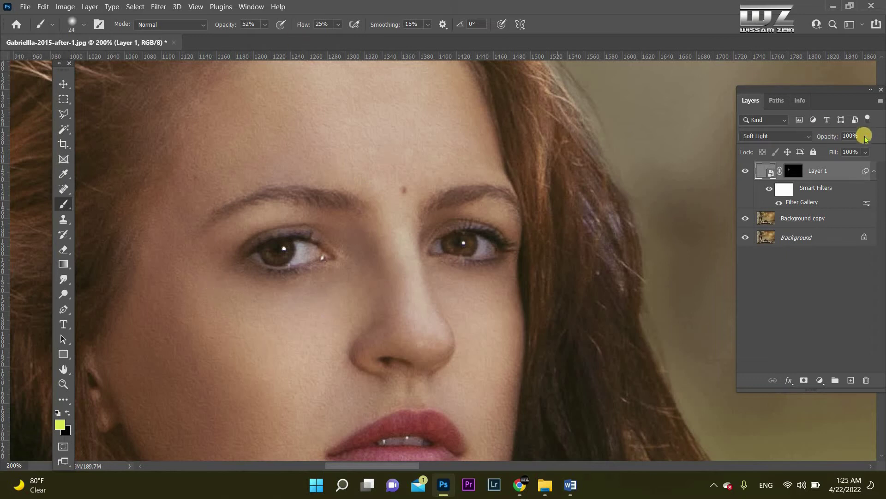
Lower the textured layer's opacity to 82% and apply a Gaussian Blur smart filter with a 0.8-pixel radius
mouse_move(864, 145)
left_mouse_down()
mouse_move(873, 147)
mouse_move(858, 157)
left_mouse_up()
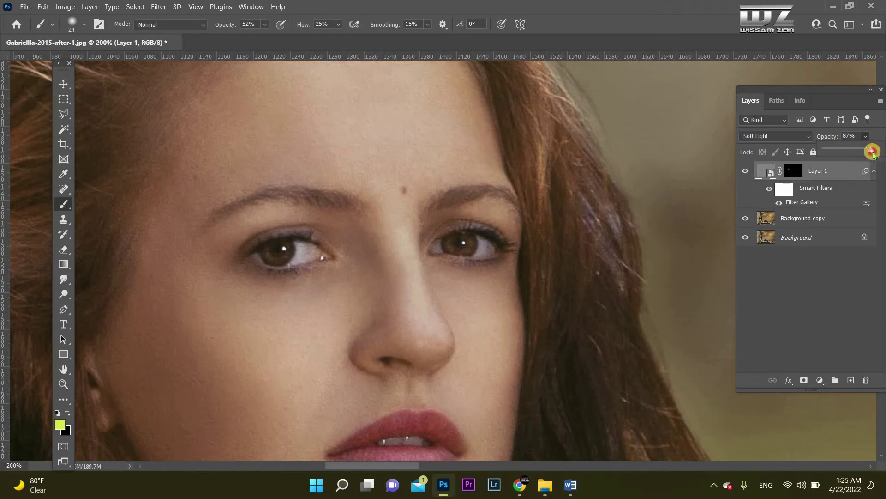
left_click_drag(869, 156, 869, 156)
left_click(151, 6)
left_click(152, 7)
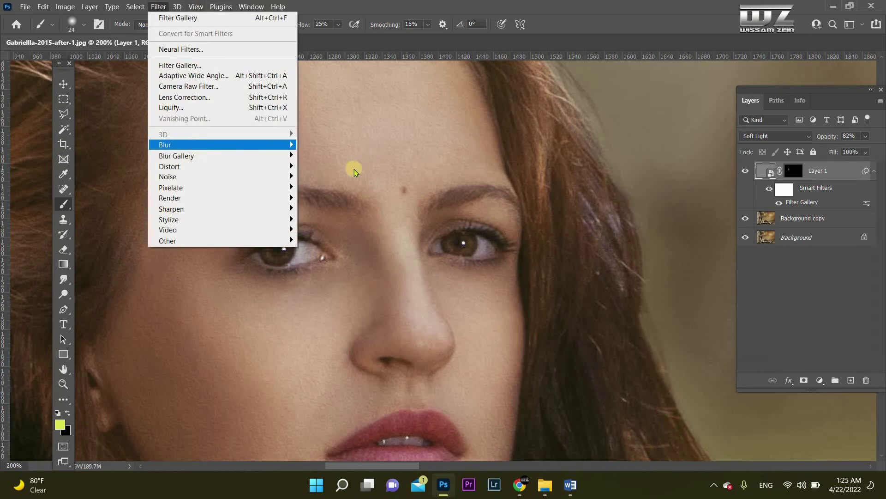
mouse_move(199, 144)
left_click(340, 187)
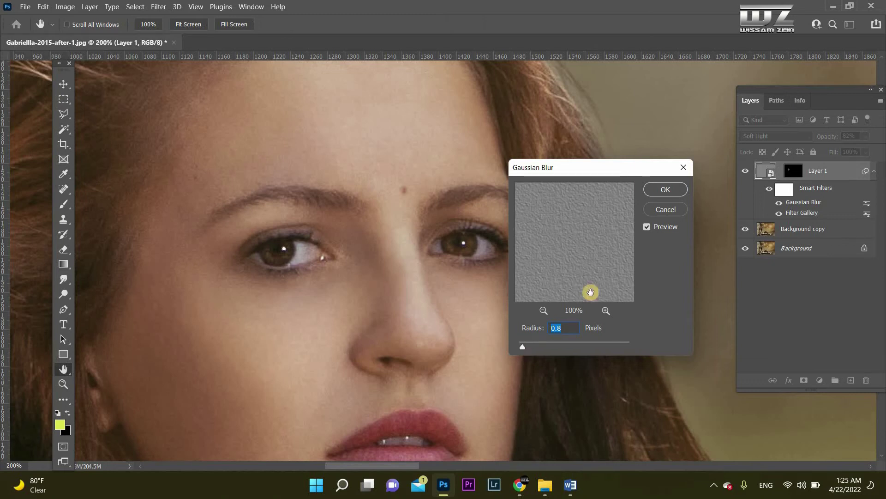
left_click(661, 190)
key("b")
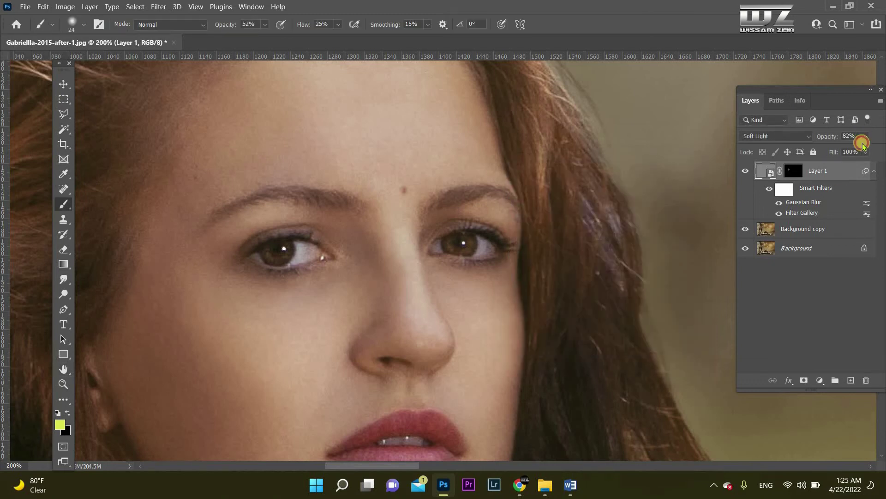
Raise the textured layer's opacity to 100%
left_click(866, 136)
left_click_drag(860, 149, 874, 149)
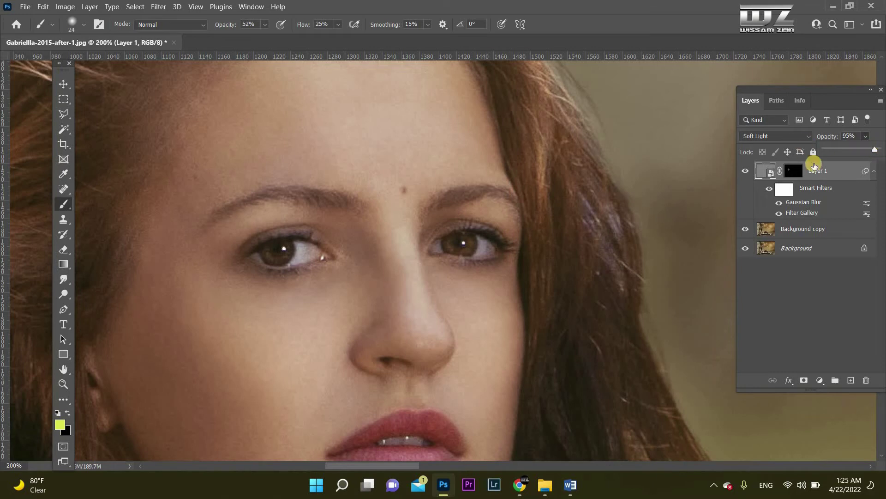
left_click_drag(875, 150, 882, 150)
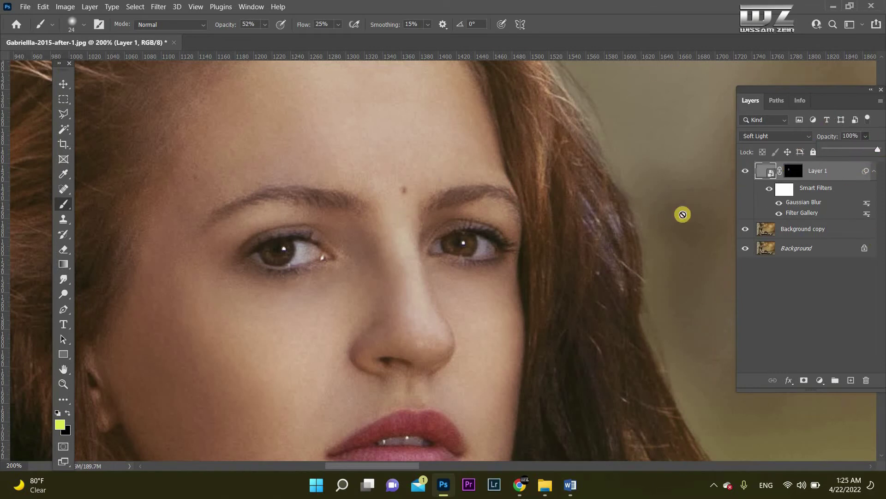
Zoom to 300% on the cheek and toggle the textured layer's visibility to compare the skin with and without texture
key("z")
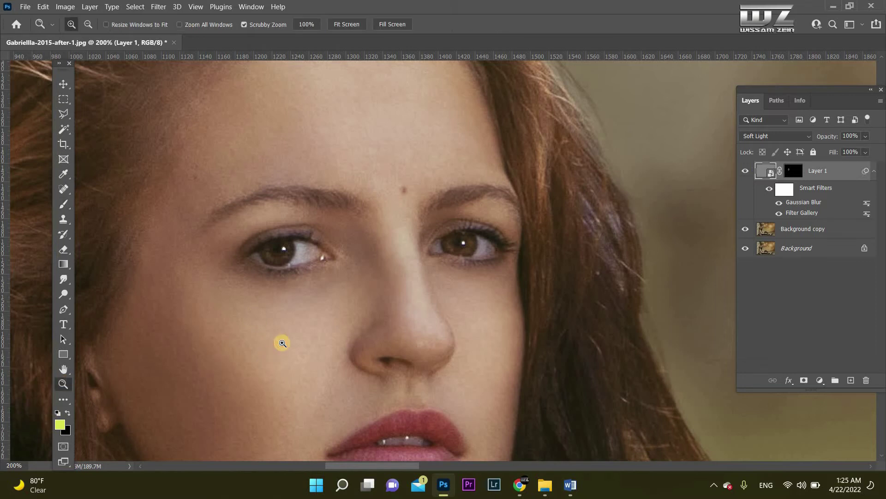
left_click(291, 349)
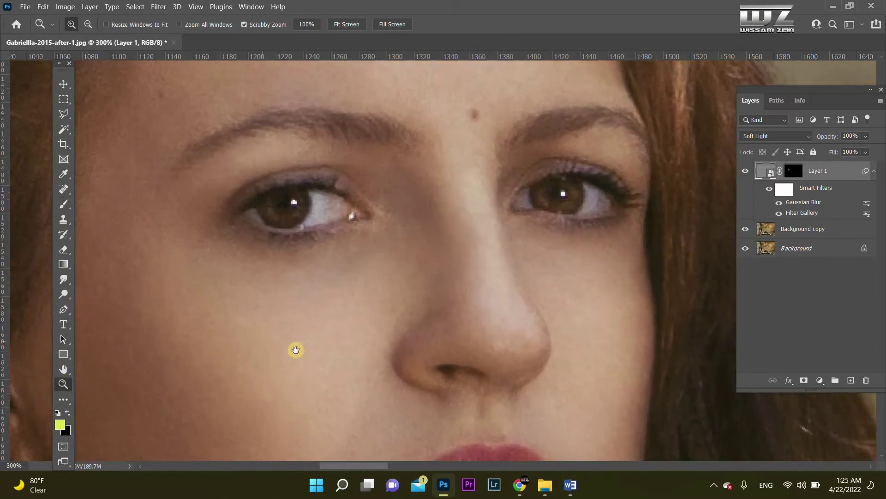
left_click_drag(463, 260, 600, 194)
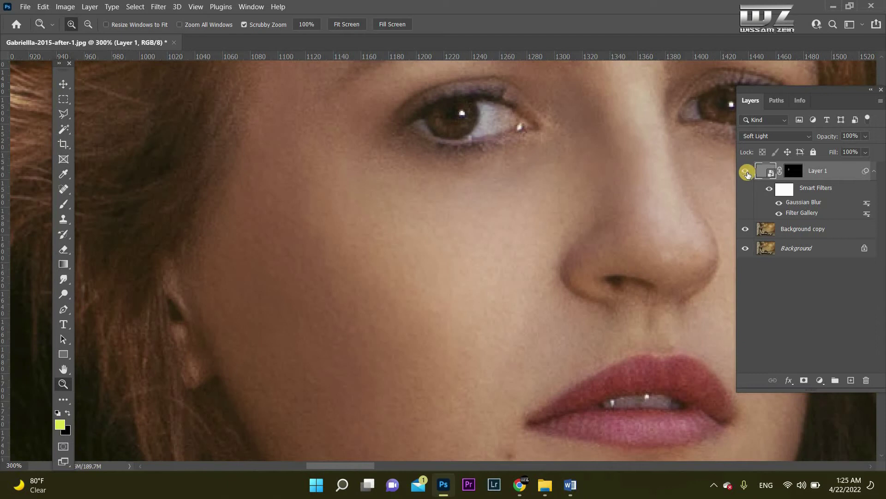
left_click(747, 172)
left_click(747, 173)
left_click(747, 173)
left_click(747, 172)
left_click(747, 172)
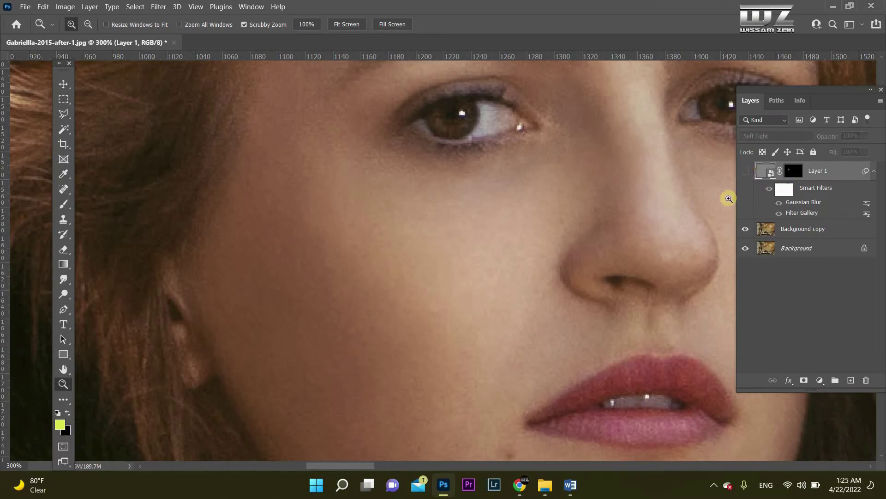
Show the textured layer, select its mask and view the mask on its own before returning to the image
left_click(799, 185)
left_click(792, 172)
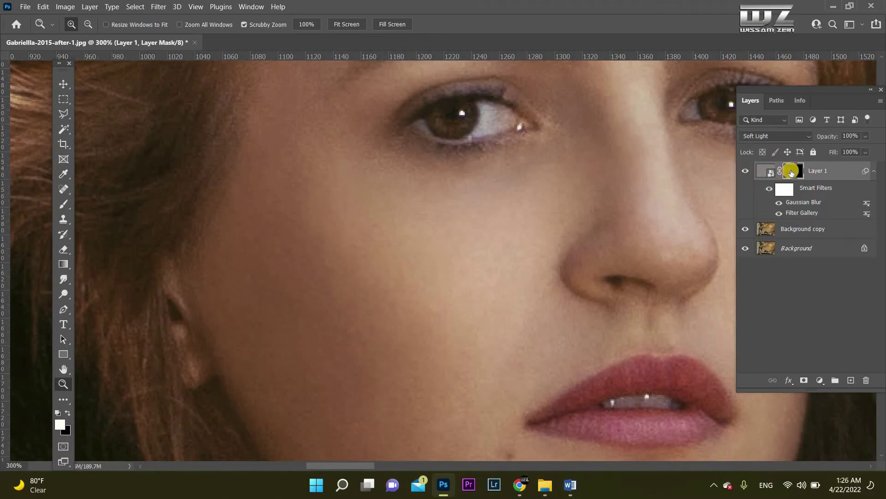
left_click(792, 172, "alt")
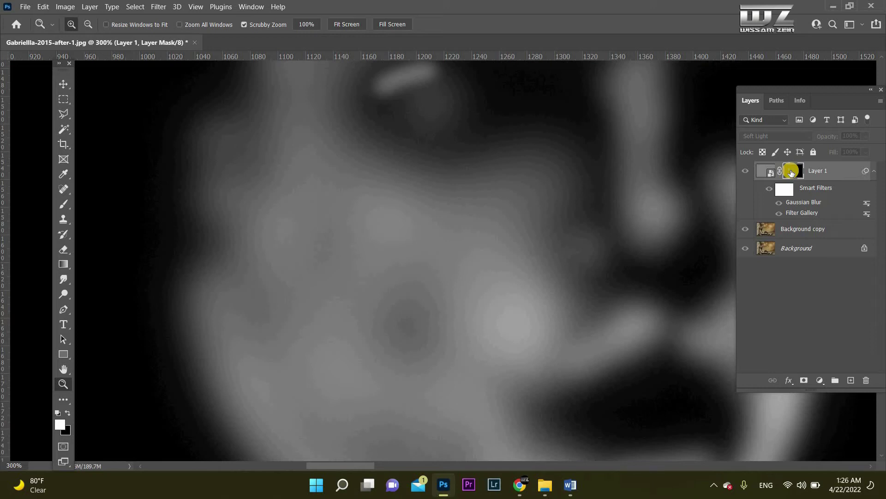
left_click(791, 171, "alt")
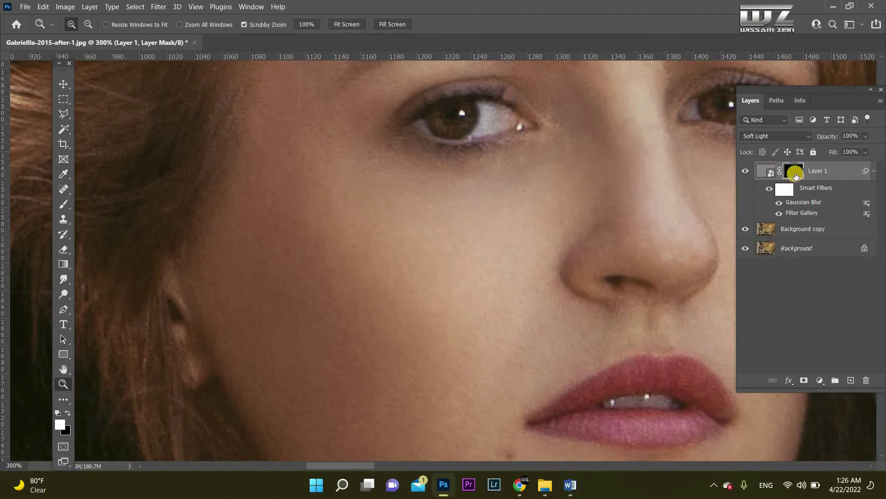
Strengthen the cheek texture by painting more white on the mask with a 105 px brush, and set the layer opacity to 75%
key("b")
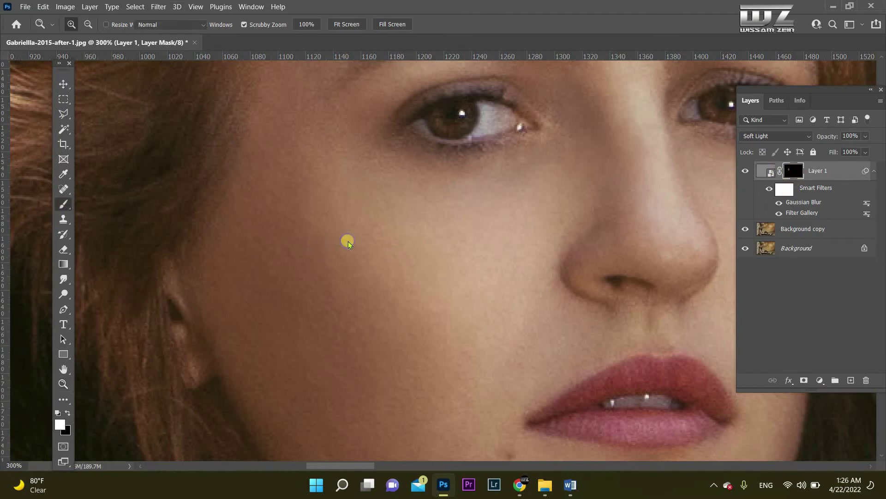
mouse_move(340, 271)
left_mouse_down()
mouse_move(367, 365)
mouse_move(339, 281)
mouse_move(510, 312)
left_mouse_up()
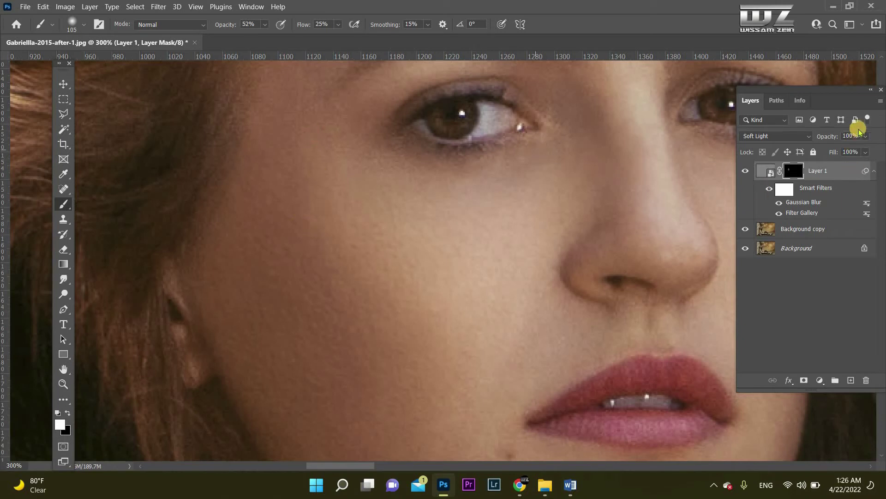
mouse_move(865, 136)
left_mouse_down()
mouse_move(871, 143)
mouse_move(853, 156)
mouse_move(865, 150)
left_mouse_up()
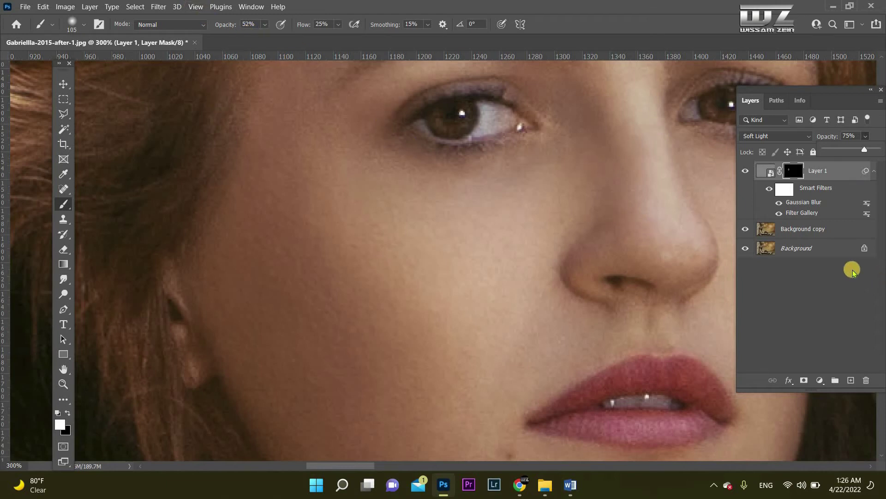
Delete the textured Smart Object layer together with its mask and smart filters
left_click(873, 326)
left_click_drag(873, 326, 859, 369)
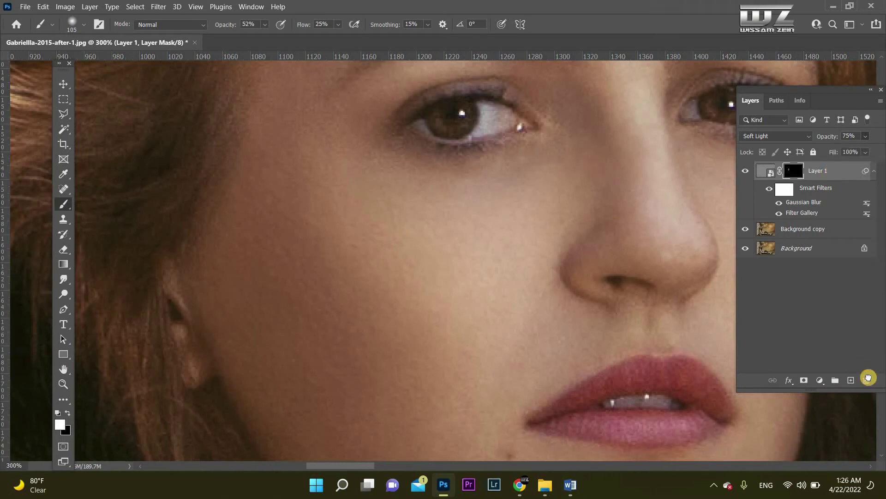
key("Delete")
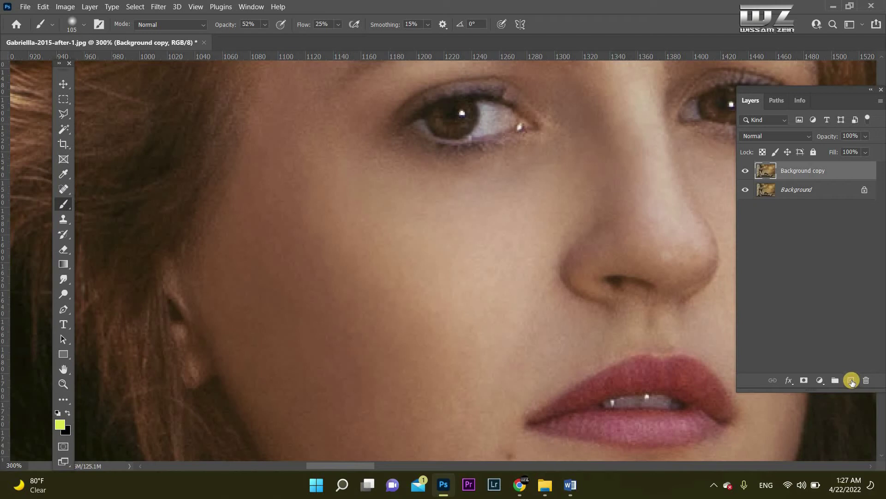
Fill a new layer above the background copy with 50% gray at 100% opacity and convert it to a Smart Object
left_click(852, 381)
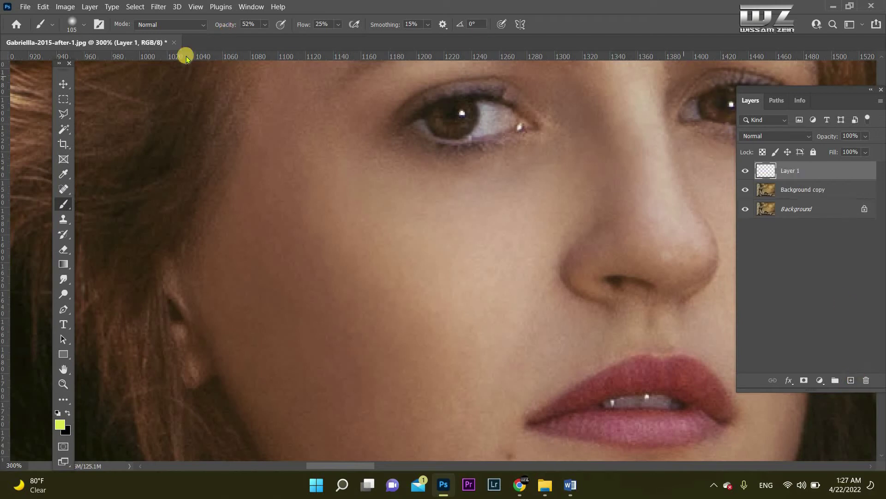
left_click(42, 7)
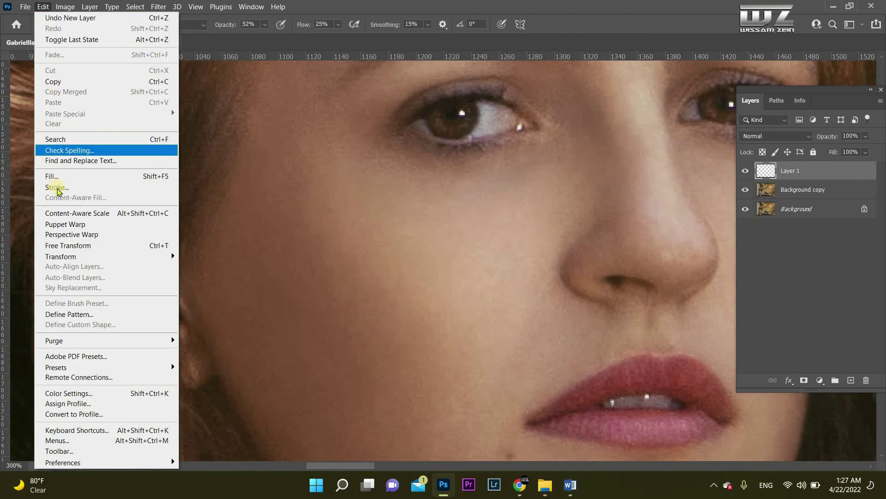
left_click(52, 176)
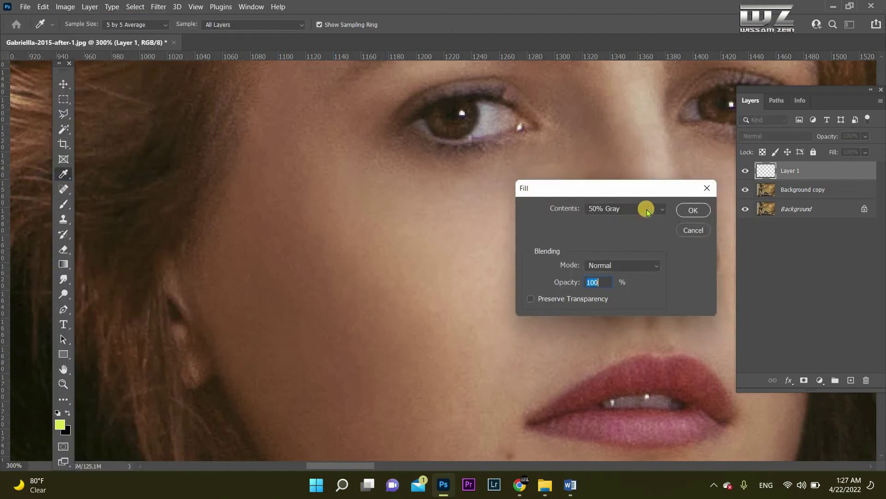
left_click(656, 212)
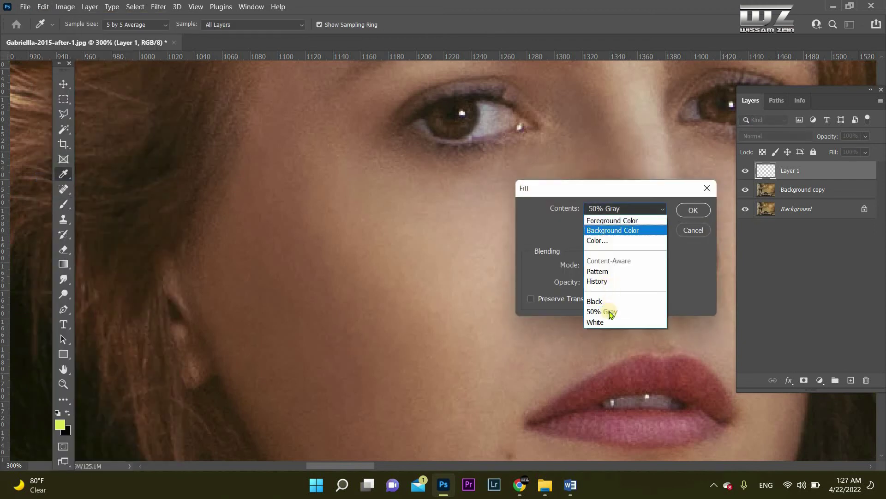
left_click(691, 239)
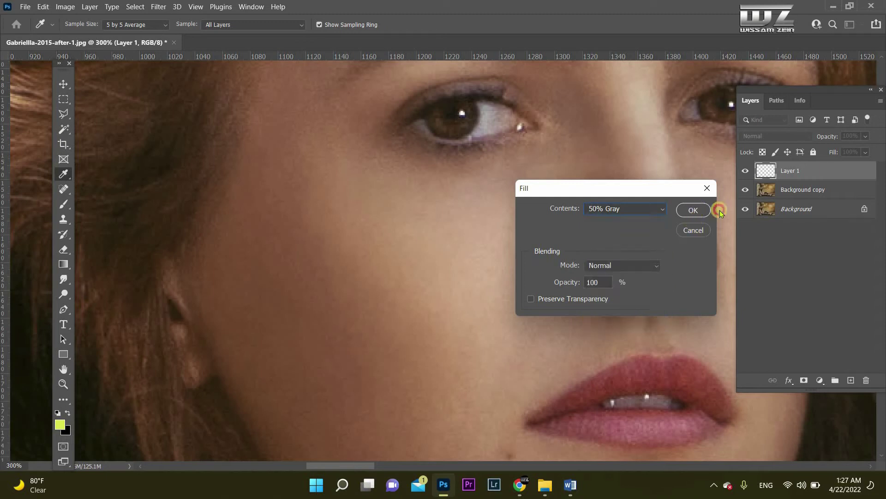
key("Return")
key("b")
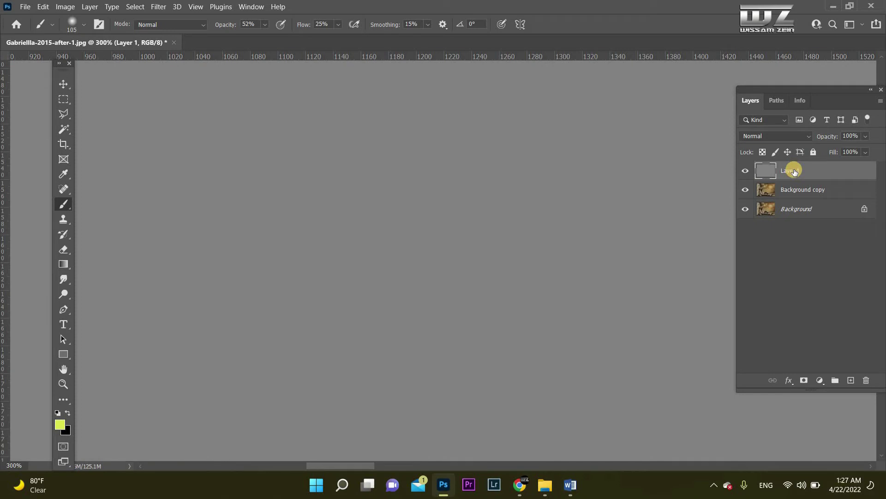
right_click(795, 174)
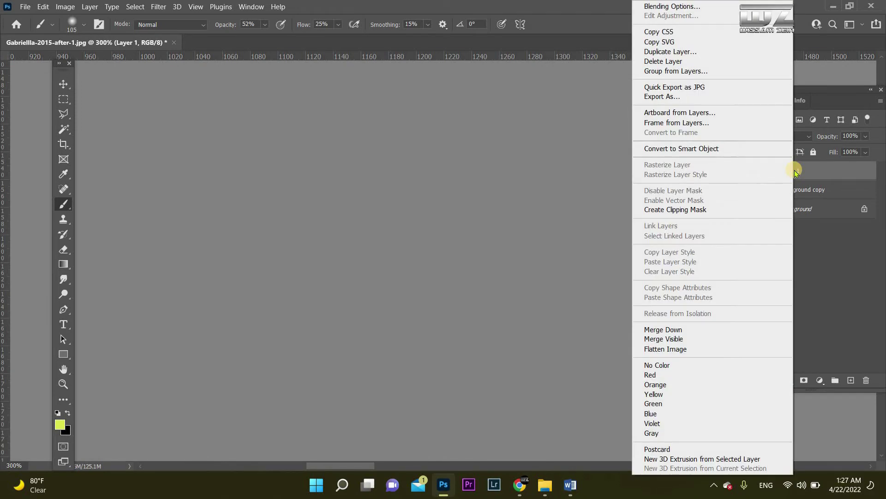
left_click(701, 153)
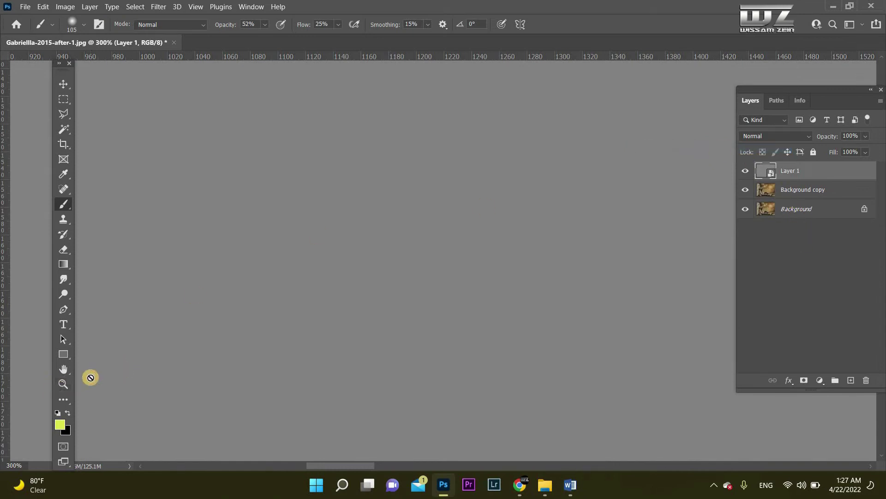
left_click(62, 384)
left_click_drag(482, 276, 481, 266)
left_click_drag(555, 285, 503, 254)
left_click(503, 251, "alt")
left_click(503, 251, "alt")
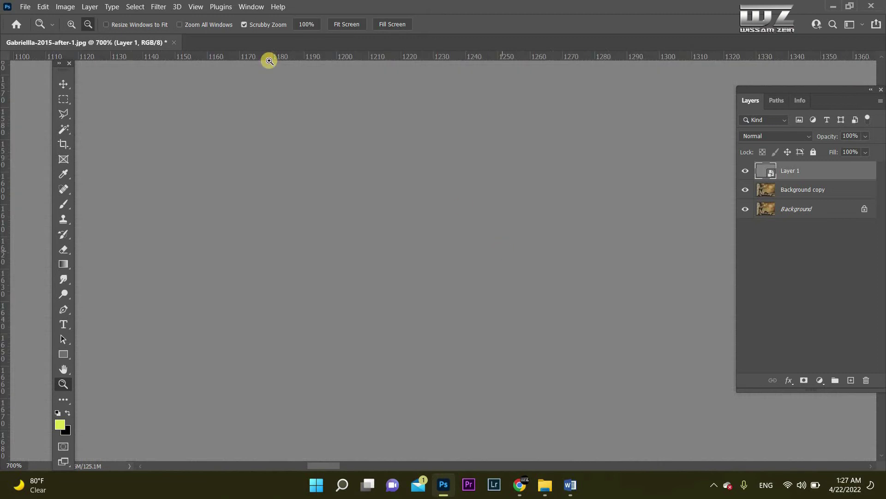
left_click(159, 8)
left_click(158, 7)
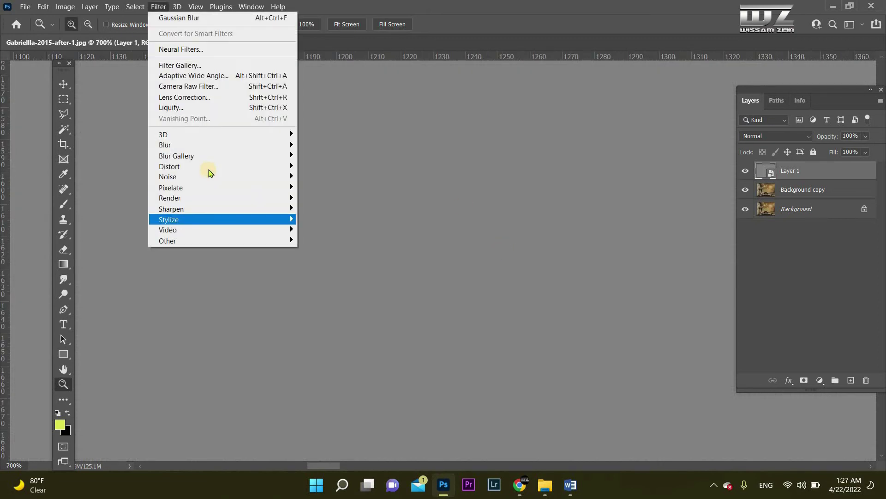
mouse_move(311, 178)
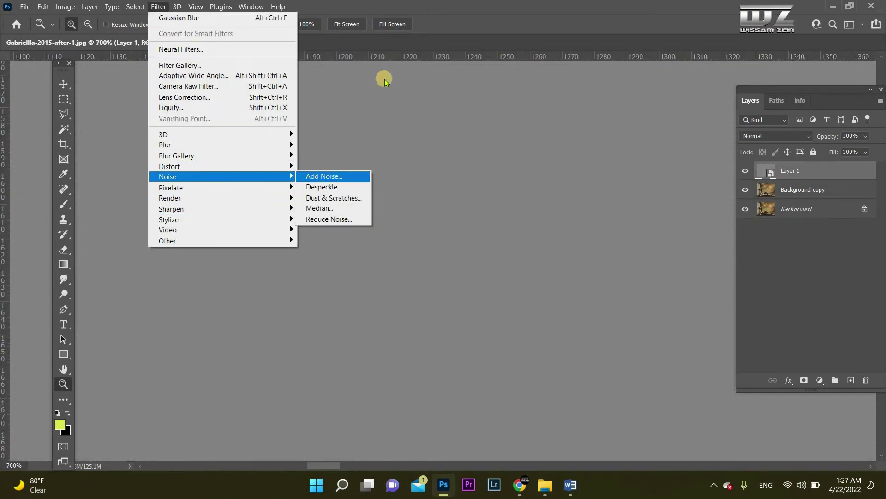
left_click(641, 170)
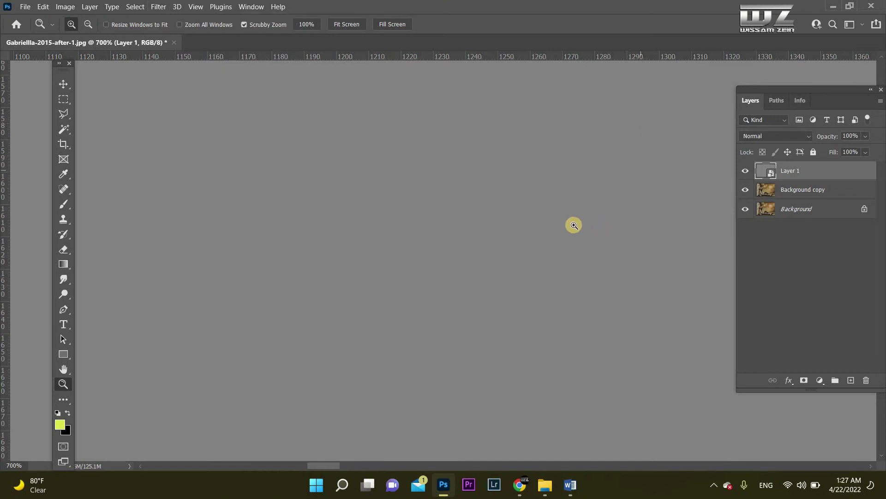
Apply the Camera Raw Filter to the gray Smart Object with Grain 47, Size 25 and Roughness 50
left_click(154, 8)
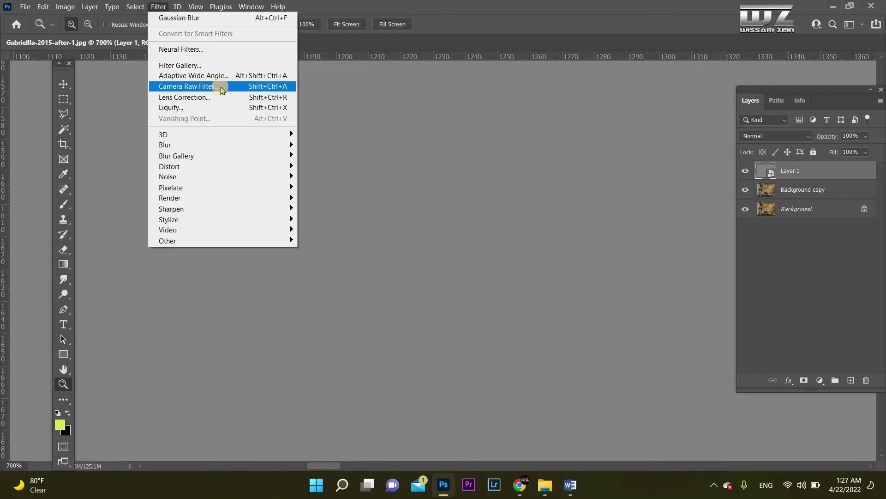
left_click(221, 87)
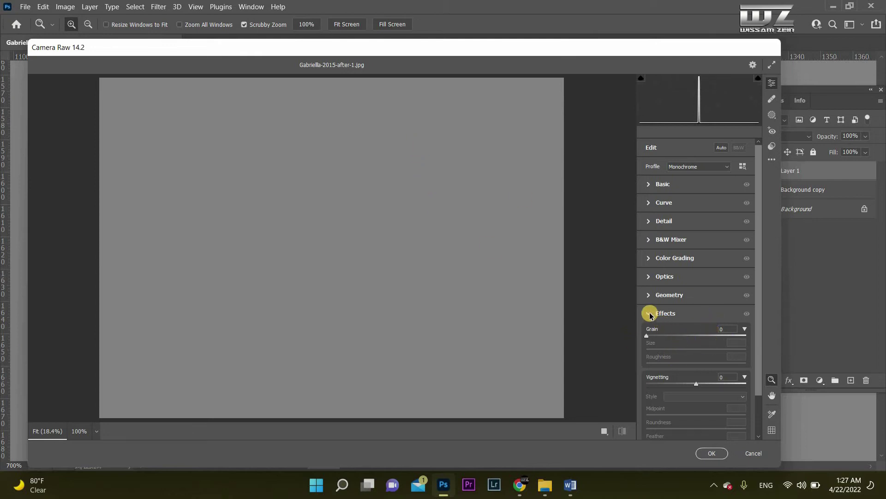
left_click_drag(647, 335, 688, 336)
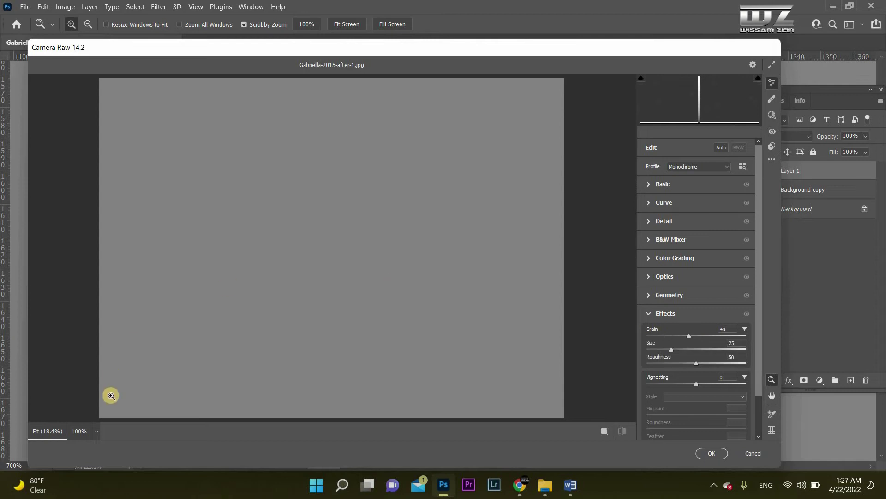
left_click(97, 430)
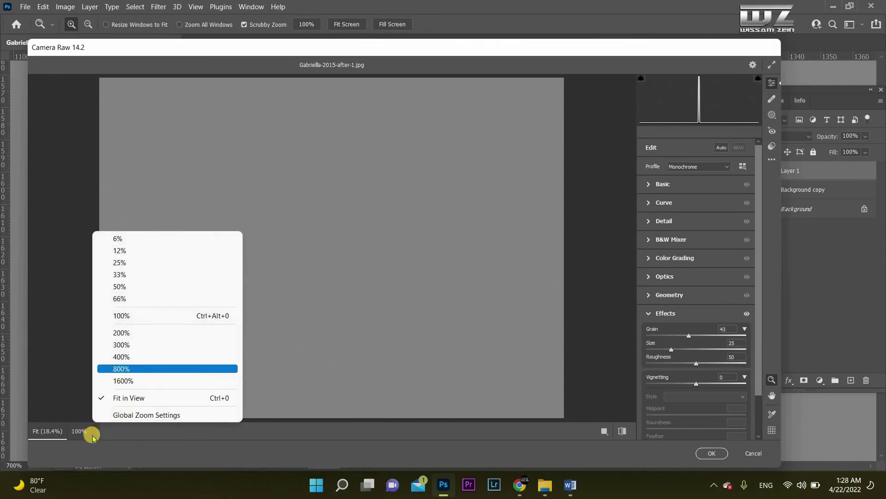
left_click(97, 432)
left_click(142, 328)
left_click(138, 332)
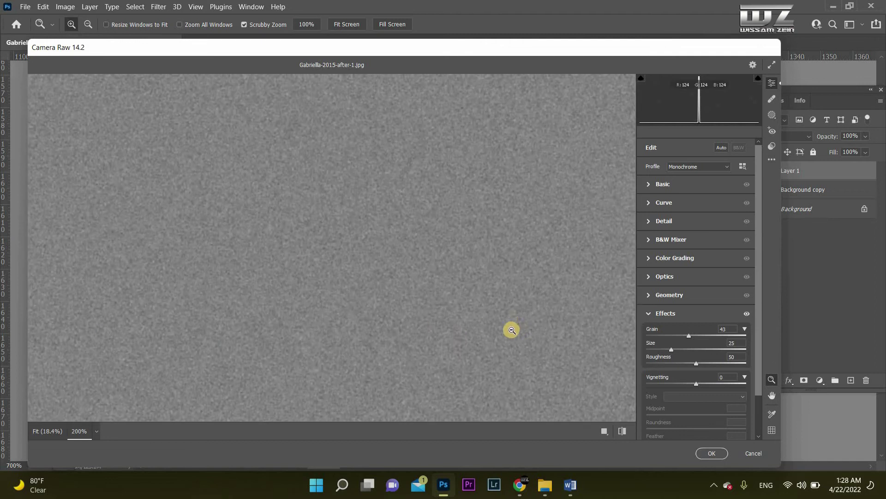
left_click(693, 338)
left_click_drag(693, 340, 692, 339)
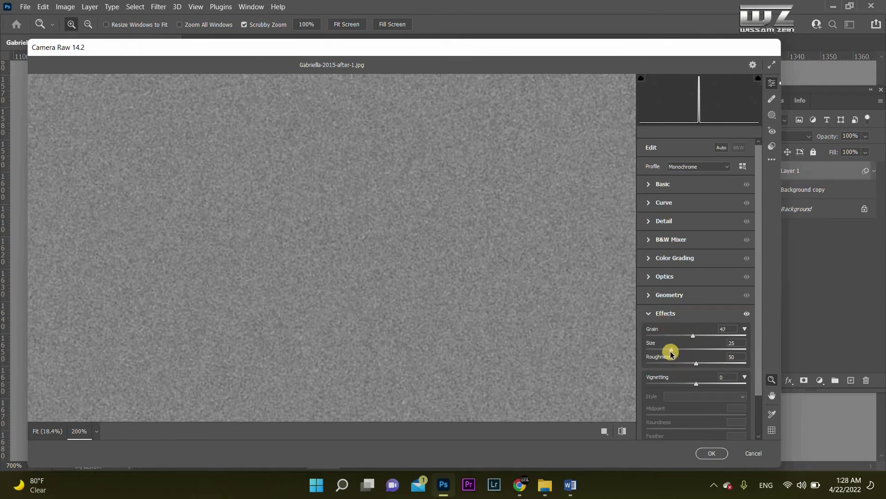
left_click_drag(667, 350, 700, 363)
left_click(712, 454)
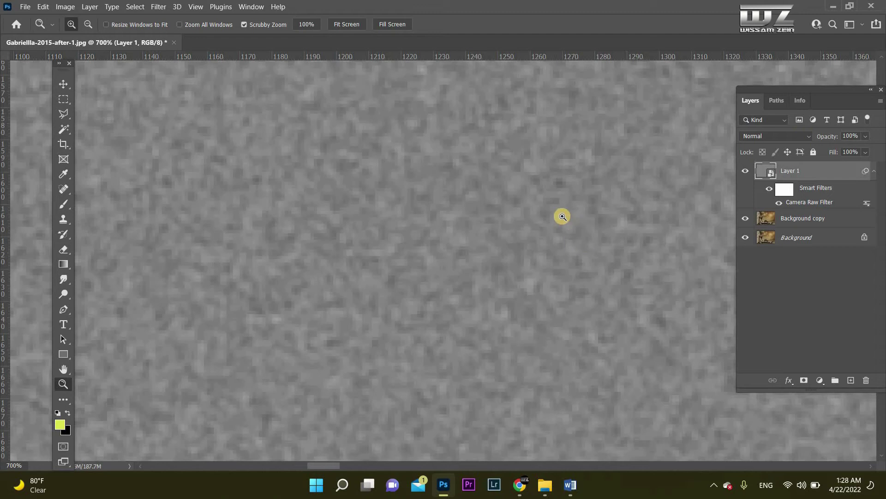
Add an Emboss filter to the grain layer with a height of 4 pixels and an amount of 90%
left_click(492, 290, "alt")
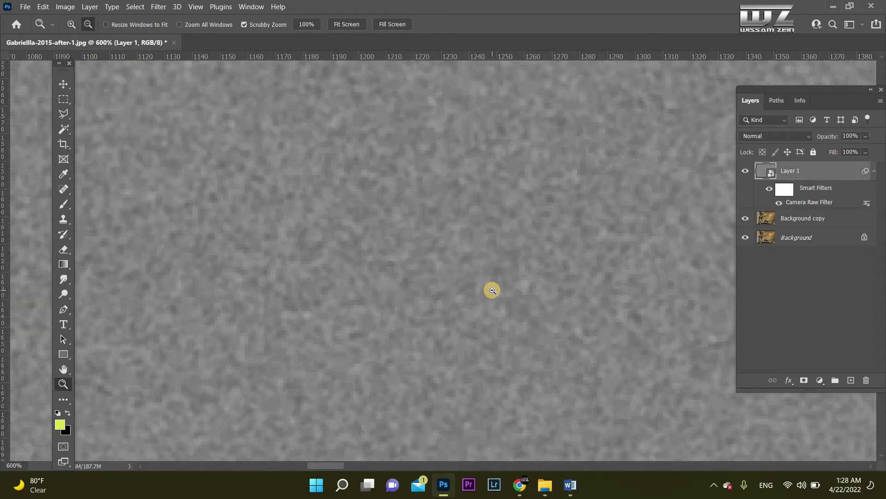
left_click(492, 289, "alt")
left_click(491, 289, "alt")
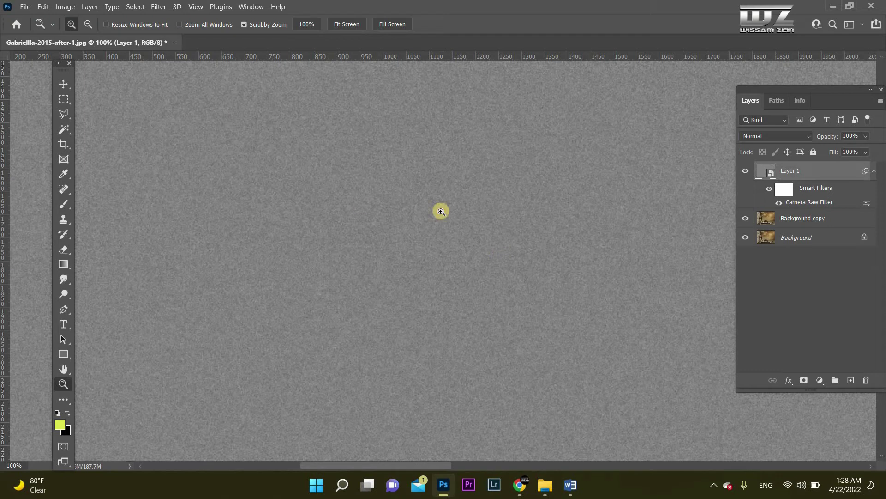
left_click(158, 8)
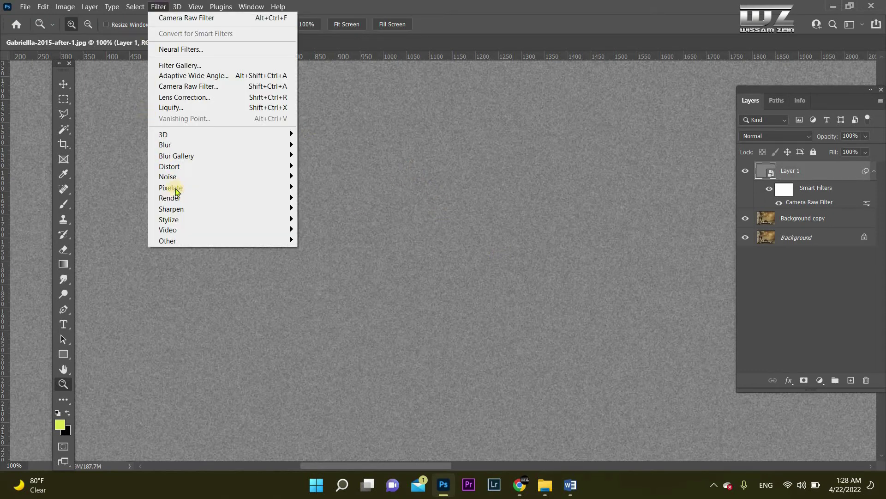
mouse_move(287, 220)
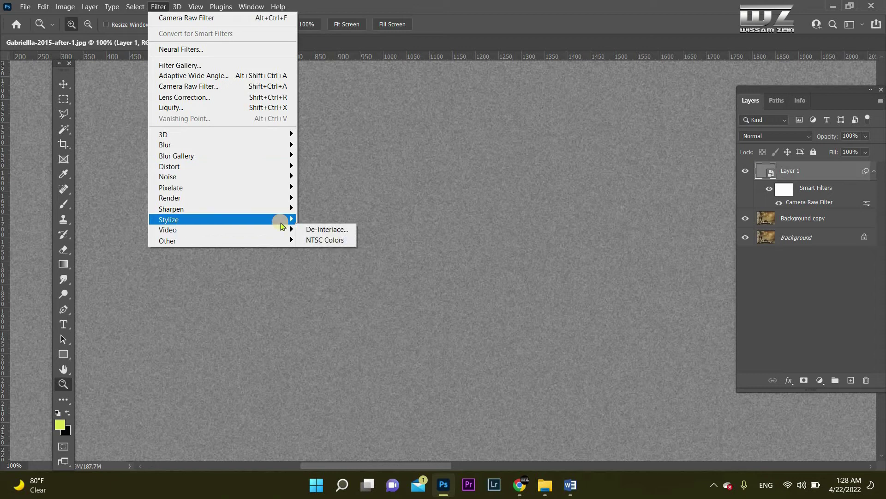
left_click(313, 230)
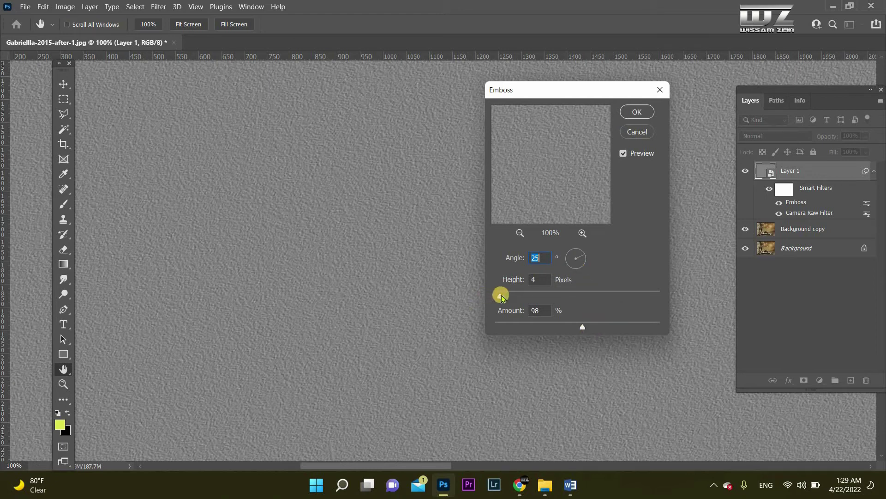
mouse_move(502, 298)
left_mouse_down()
mouse_move(533, 301)
mouse_move(502, 300)
left_mouse_up()
left_click_drag(619, 328, 654, 327)
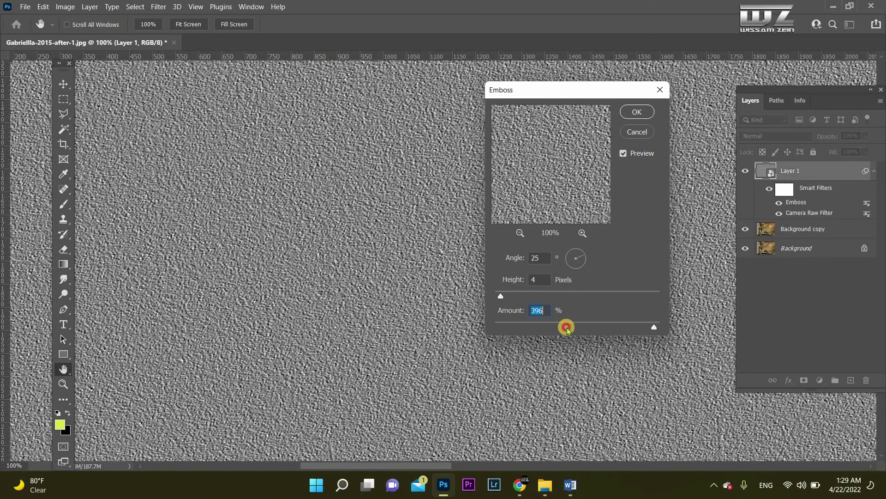
left_click_drag(565, 331, 578, 328)
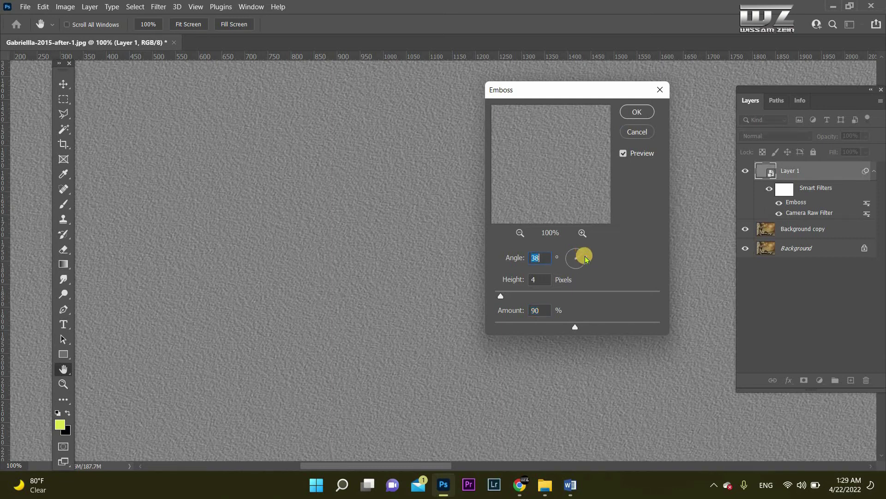
Adjust the lighting angle of the emboss effect and apply the filter
mouse_move(584, 267)
left_mouse_down()
mouse_move(566, 259)
mouse_move(570, 251)
mouse_move(565, 261)
mouse_move(584, 259)
left_mouse_up()
left_click(583, 254)
left_click(585, 254)
left_click_drag(584, 257, 583, 259)
left_click(643, 112)
key("z")
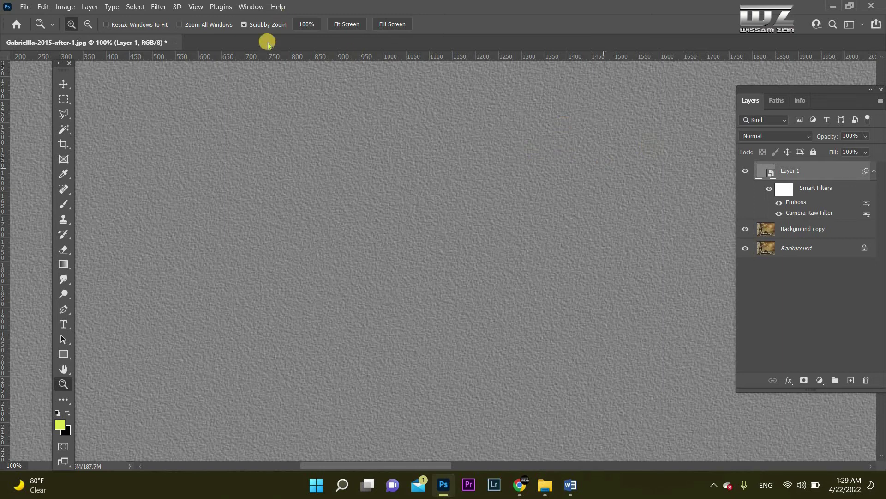
Soften the embossed grain with a Gaussian Blur of 0.8 pixels radius
left_click(157, 6)
mouse_move(188, 148)
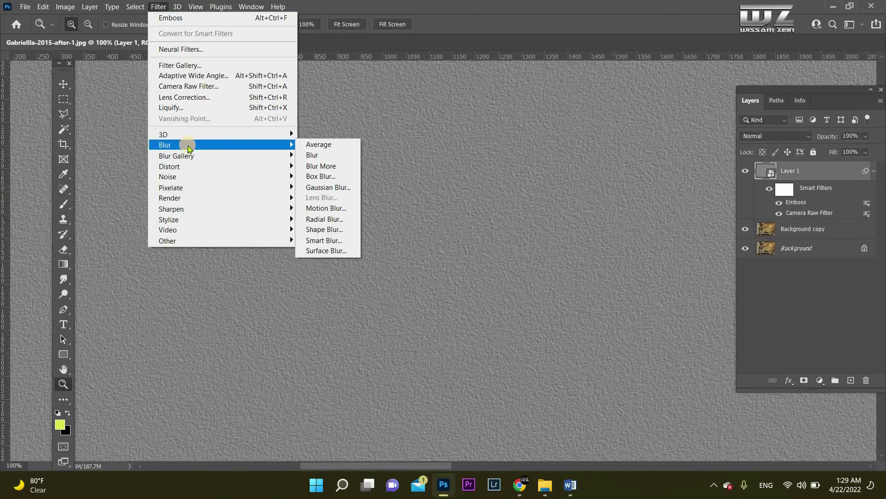
left_click(329, 187)
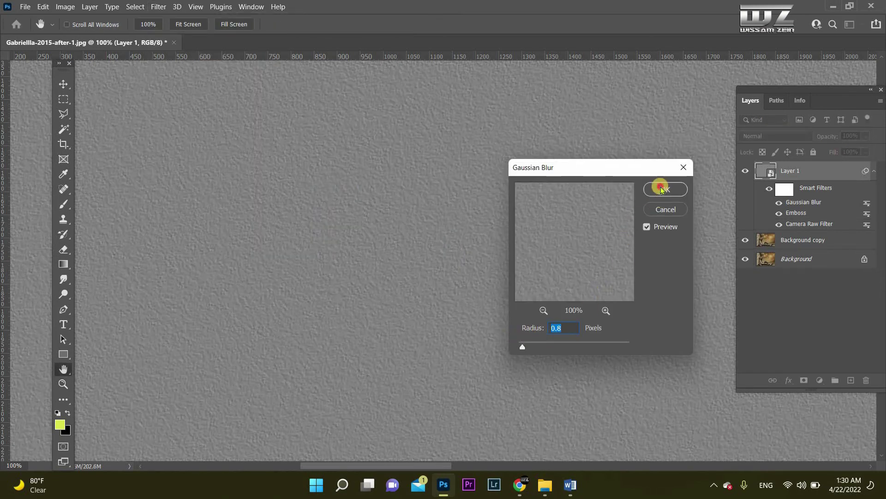
key("Return")
key("z")
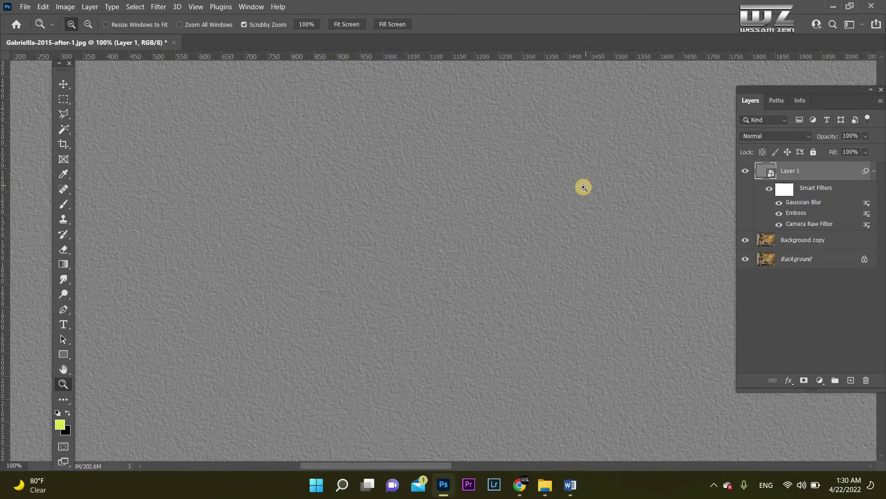
Set the blend mode of the embossed texture layer to Soft Light
left_click(800, 139)
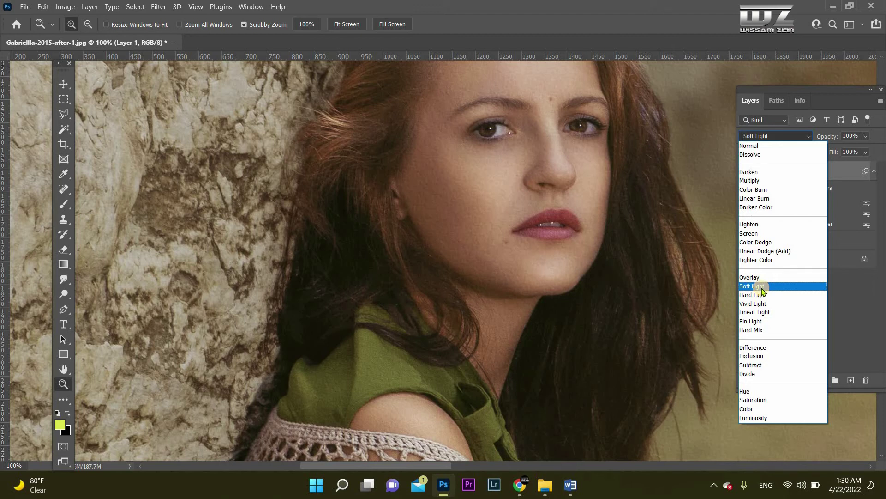
left_click(764, 287)
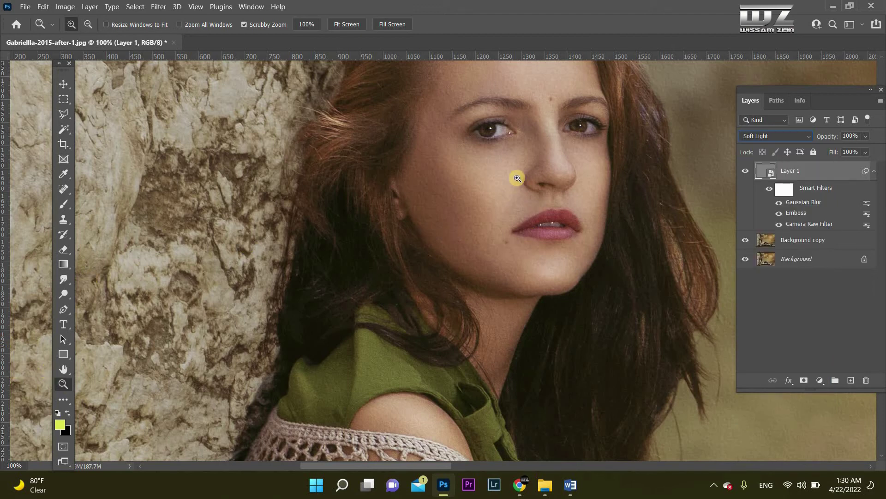
left_click_drag(516, 182, 813, 101)
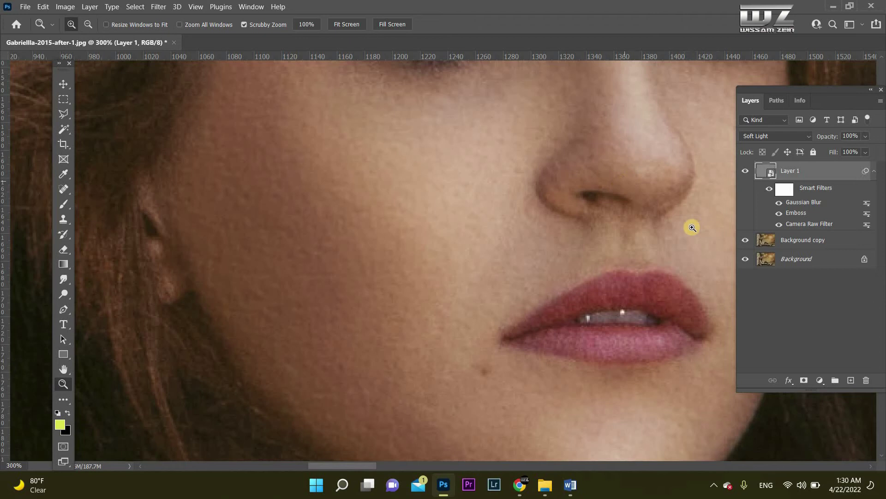
Hide the texture layer behind an inverted, black layer mask and activate the Brush tool
left_click(805, 381)
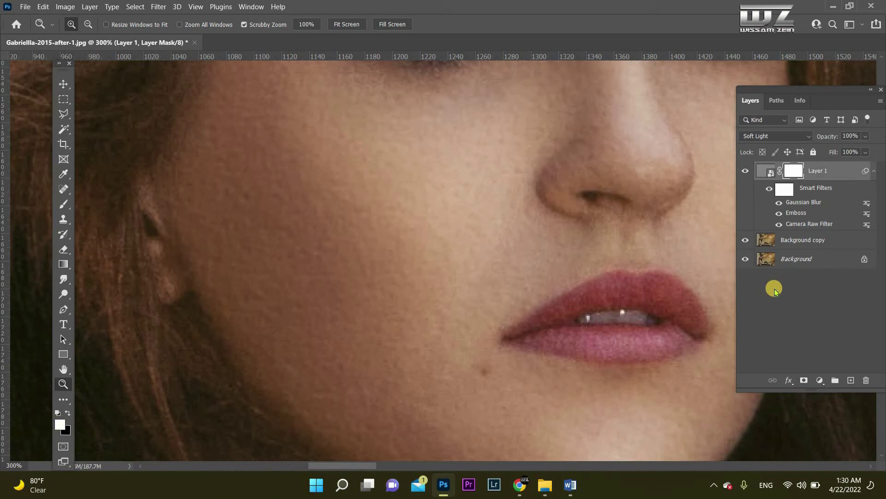
key("ctrl+i")
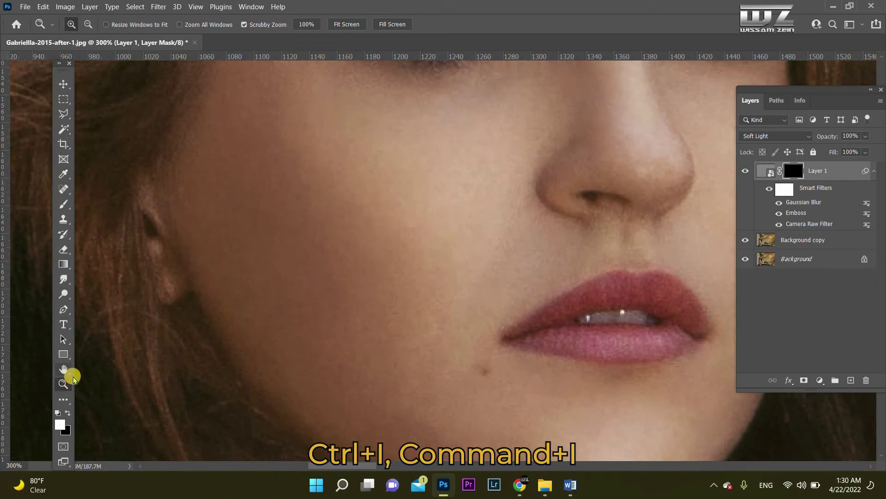
left_click(66, 207)
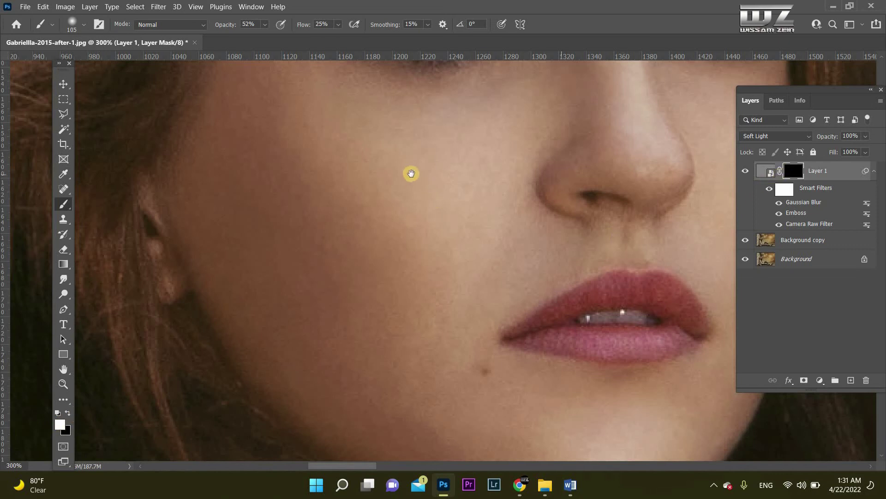
Paint white on the texture layer's mask at 52% opacity and 25% flow to bring grain onto the cheek beside the ear
scroll(508, 256, "up", 3)
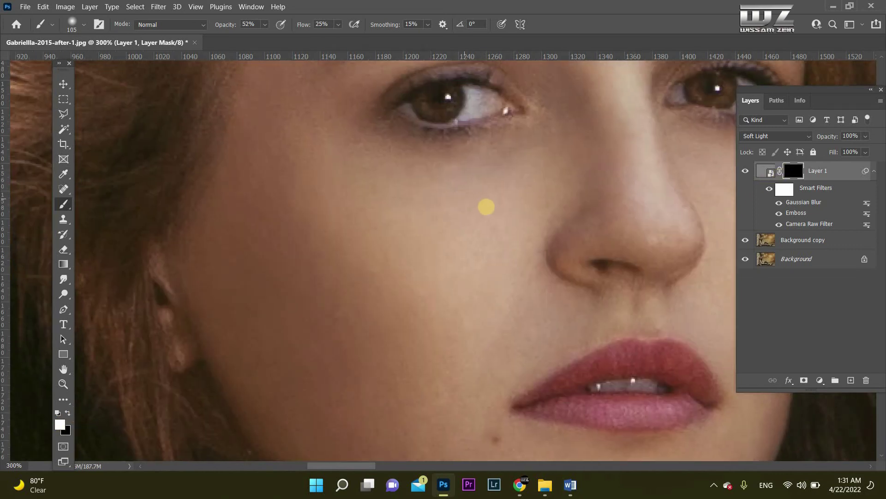
mouse_move(484, 208)
left_mouse_down()
mouse_move(506, 188)
mouse_move(499, 179)
left_mouse_up()
left_click(419, 244)
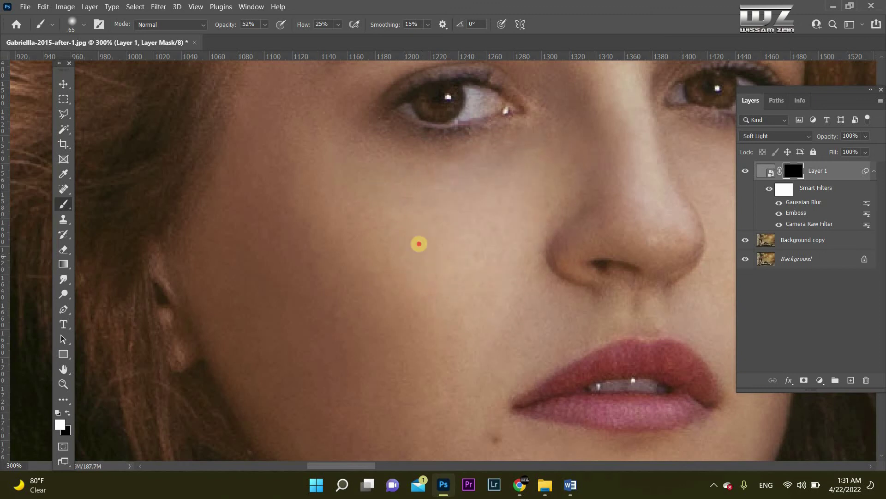
mouse_move(426, 287)
left_mouse_down()
mouse_move(383, 333)
mouse_move(290, 382)
left_mouse_up()
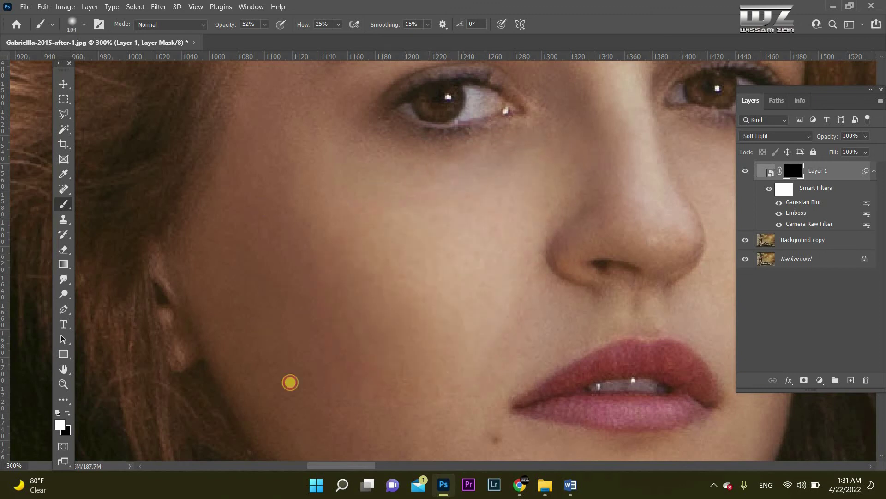
scroll(365, 342, "down", 3)
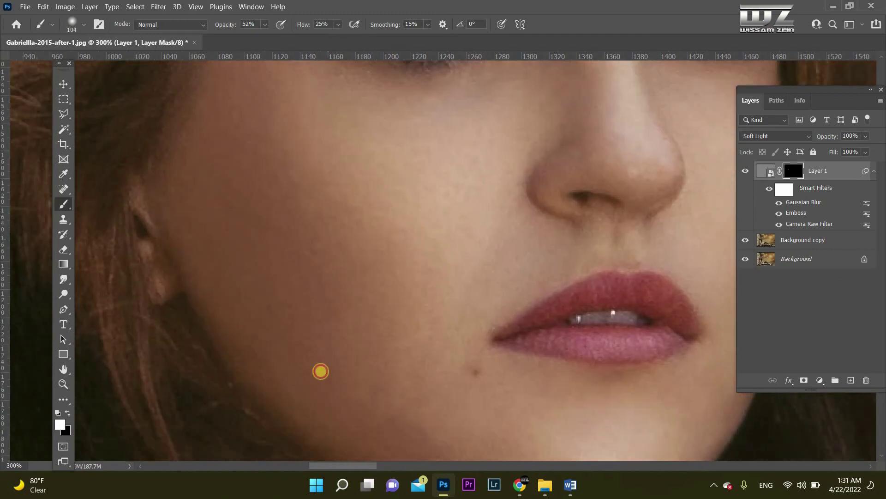
scroll(214, 348, "up", 5)
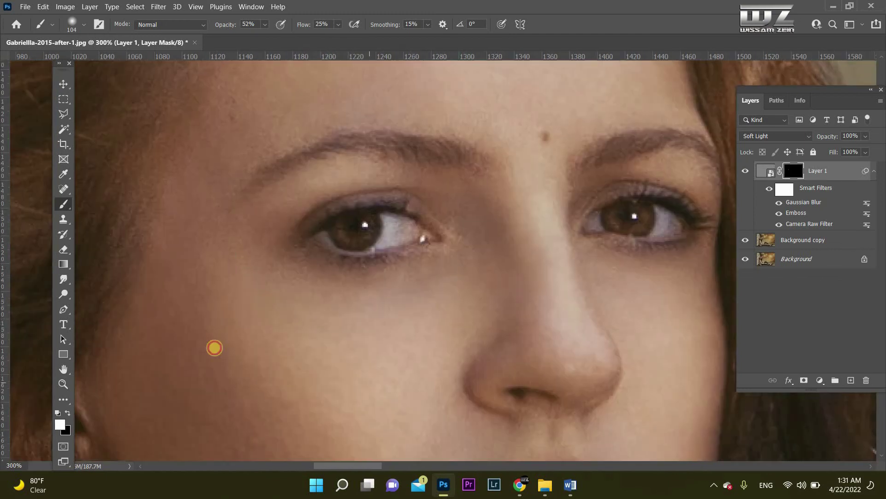
Raise the brush flow to 52% and paint the texture in over the nose, the far cheek and the chin
mouse_move(700, 283)
left_mouse_down()
mouse_move(564, 300)
mouse_move(555, 250)
left_mouse_up()
left_click_drag(556, 245, 534, 247)
left_click_drag(577, 363, 563, 192)
left_click(338, 24)
left_click(355, 39)
mouse_move(375, 405)
left_mouse_down()
mouse_move(435, 329)
mouse_move(430, 364)
left_mouse_up()
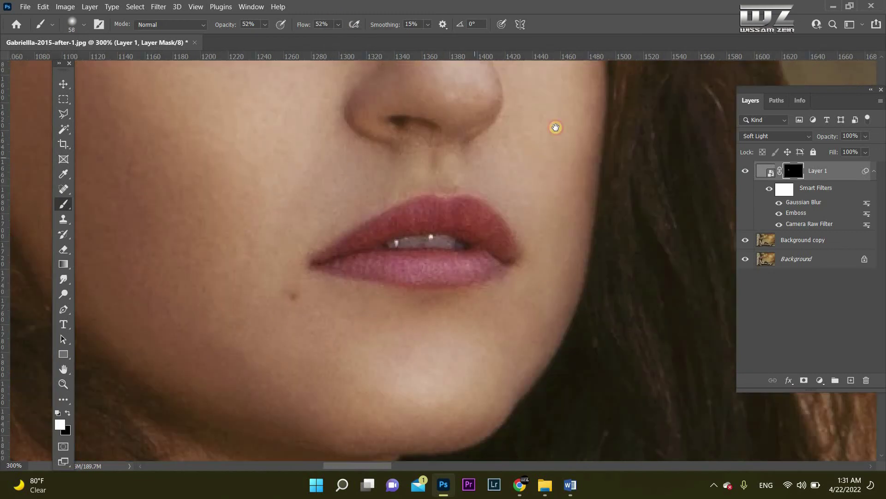
left_click_drag(555, 127, 486, 308)
left_click_drag(356, 186, 365, 300)
mouse_move(467, 337)
left_mouse_down()
mouse_move(465, 303)
mouse_move(447, 314)
left_mouse_up()
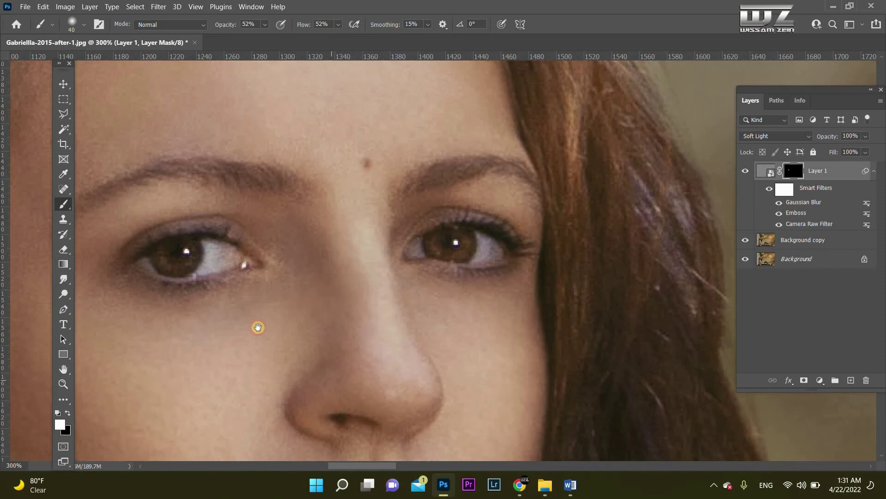
Paint the texture onto the forehead and around the brows with the white brush on the layer mask
scroll(258, 327, "left", 5)
scroll(272, 221, "up", 4)
left_click_drag(552, 231, 553, 293)
mouse_move(270, 225)
left_mouse_down()
mouse_move(373, 149)
mouse_move(288, 251)
left_mouse_up()
left_click_drag(259, 415, 418, 170)
left_click_drag(408, 323, 401, 338)
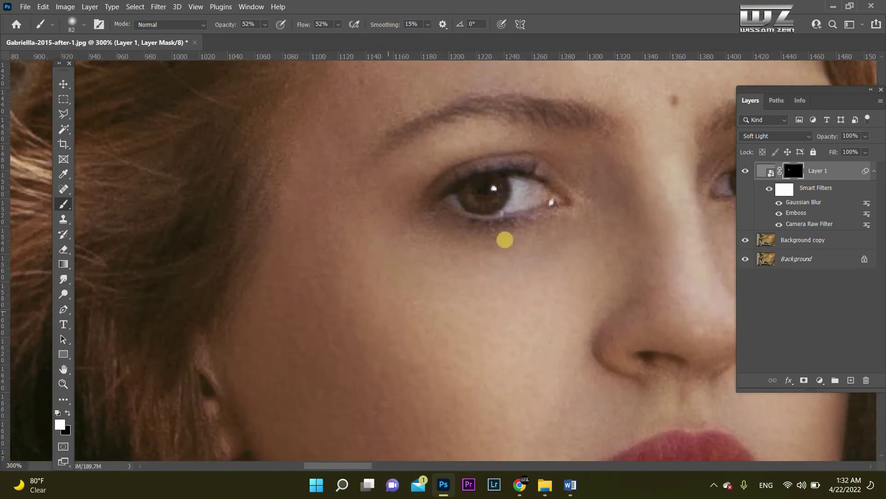
Paint the texture in with a larger brush under the eye and across the near cheek toward the jaw
left_click_drag(489, 374, 476, 298)
left_click_drag(471, 330, 225, 253)
left_click_drag(287, 364, 246, 233)
mouse_move(298, 323)
left_mouse_down()
mouse_move(463, 325)
mouse_move(292, 169)
left_mouse_up()
left_click_drag(453, 365, 342, 125)
left_click_drag(507, 184, 435, 226)
left_click_drag(315, 183, 334, 293)
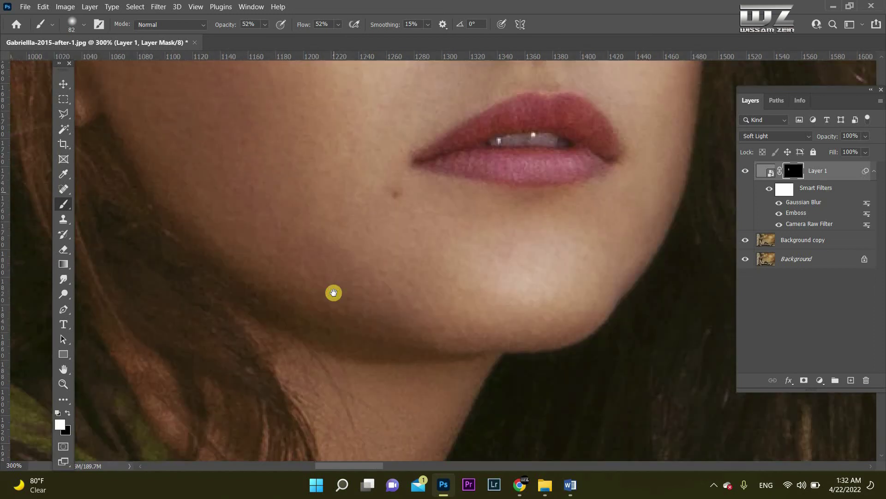
Build up the texture with more mask strokes between the mouth corner, cheek and jaw, and inspect the skin up close
scroll(333, 293, "up", 3)
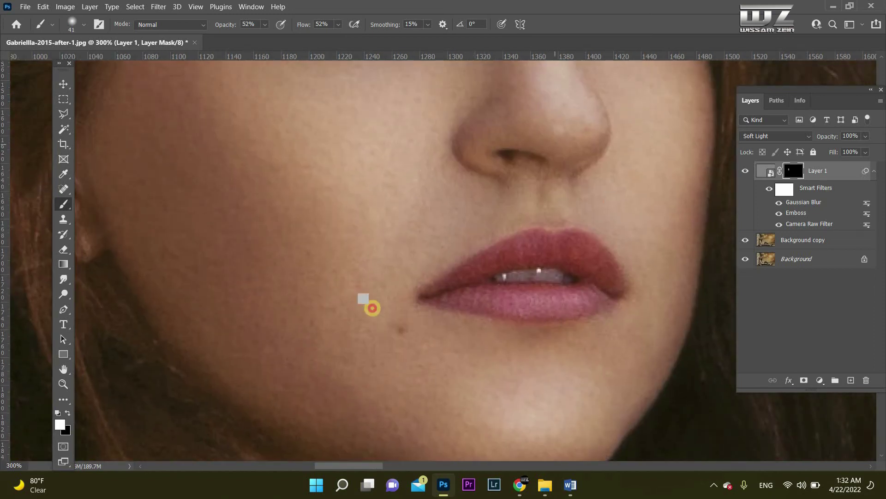
left_click_drag(277, 444, 286, 225)
left_click_drag(358, 311, 353, 455)
left_click_drag(236, 206, 245, 188)
mouse_move(279, 164)
left_mouse_down()
mouse_move(279, 265)
mouse_move(305, 266)
left_mouse_up()
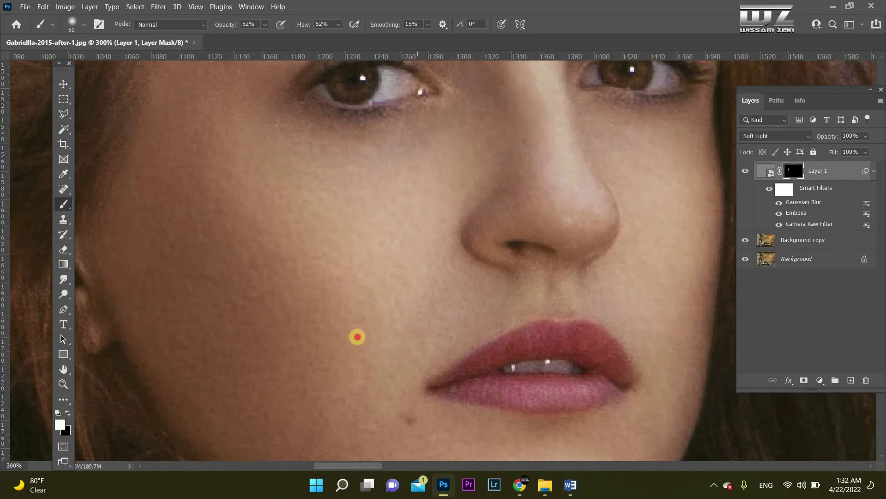
scroll(389, 349, "up", 3)
left_click(312, 363, "alt")
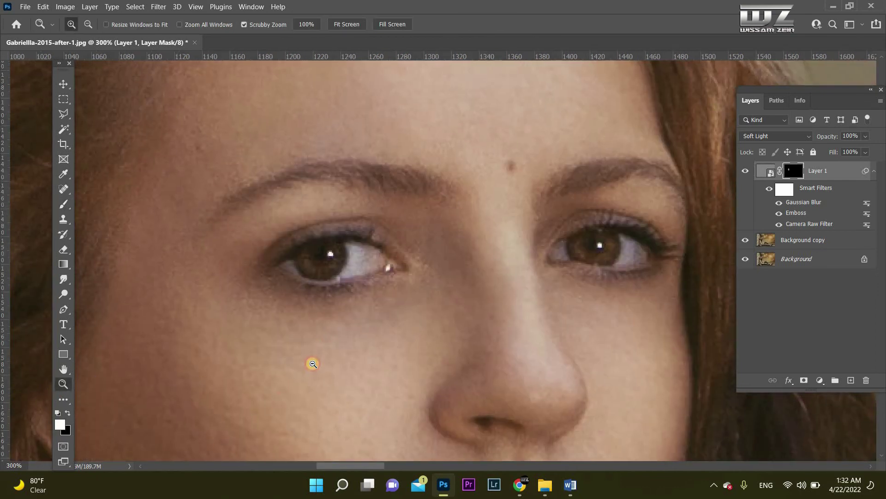
left_click_drag(430, 326, 477, 262)
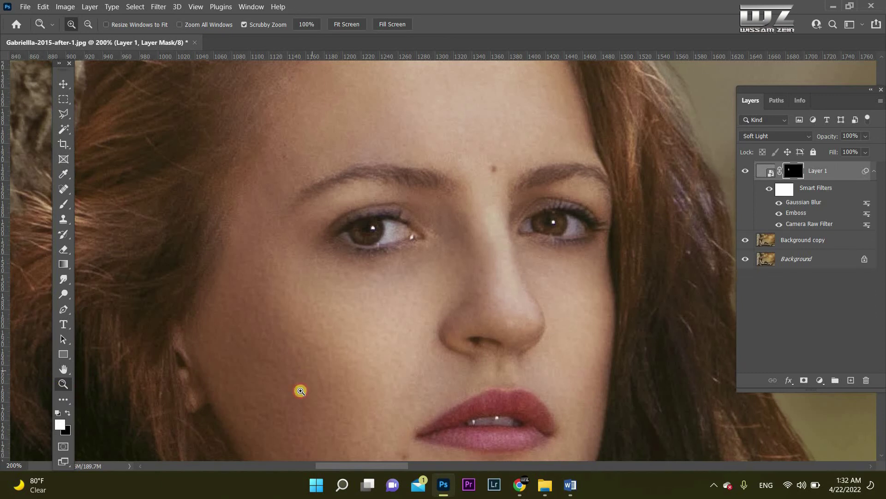
left_click(299, 342)
left_click(278, 330)
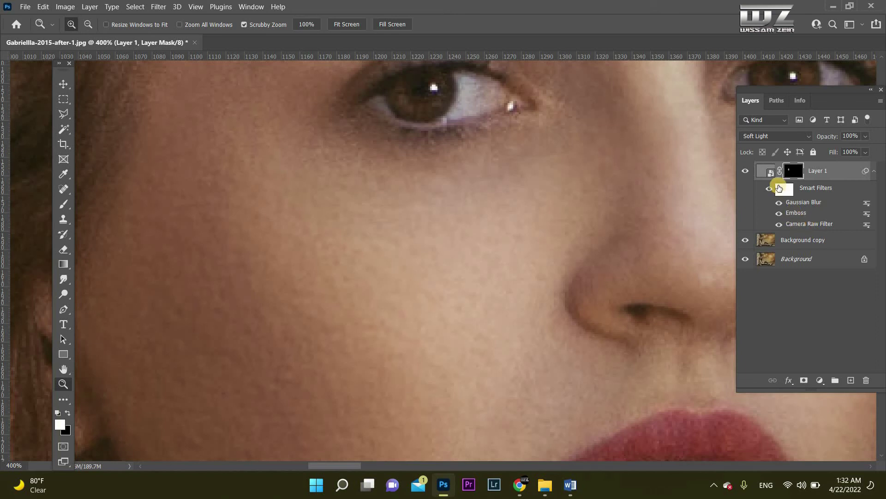
Reopen Layer 1's Camera Raw Filter, preview it at 200%, and apply Grain 30, Size 9 and Roughness 44
left_click(804, 228)
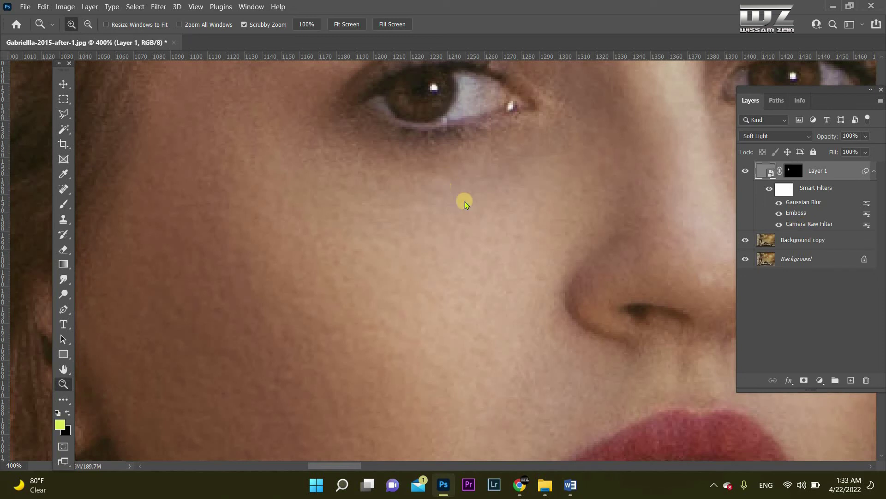
left_click(451, 195)
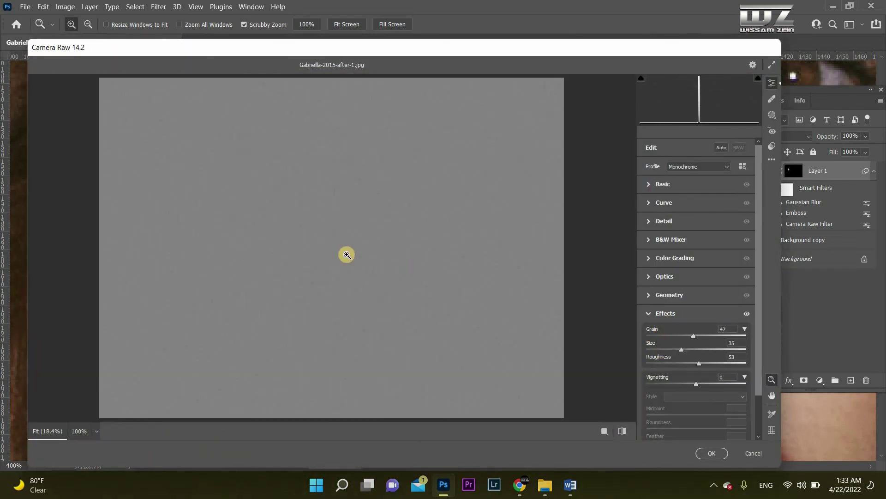
left_click(98, 431)
left_click(99, 432)
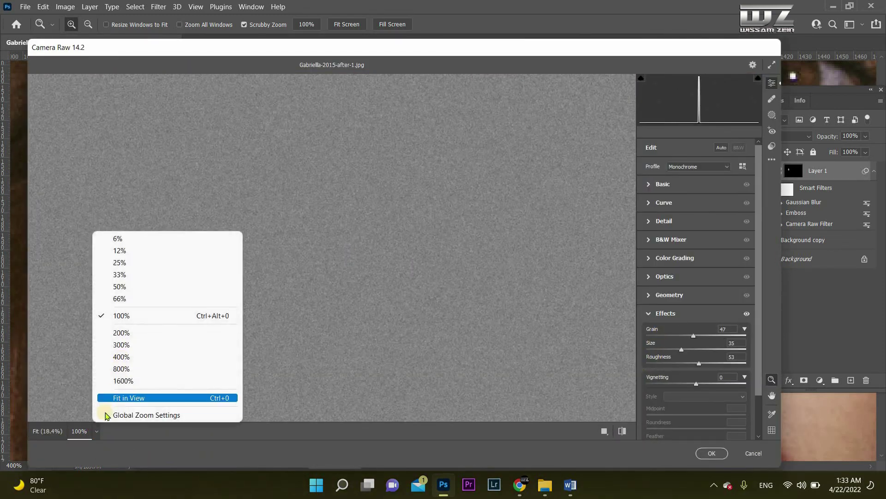
left_click(196, 331)
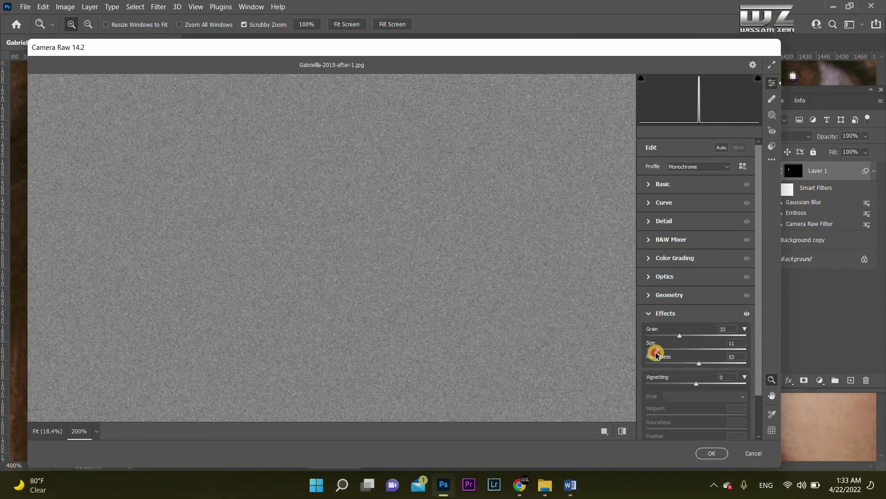
left_click_drag(659, 351, 657, 350)
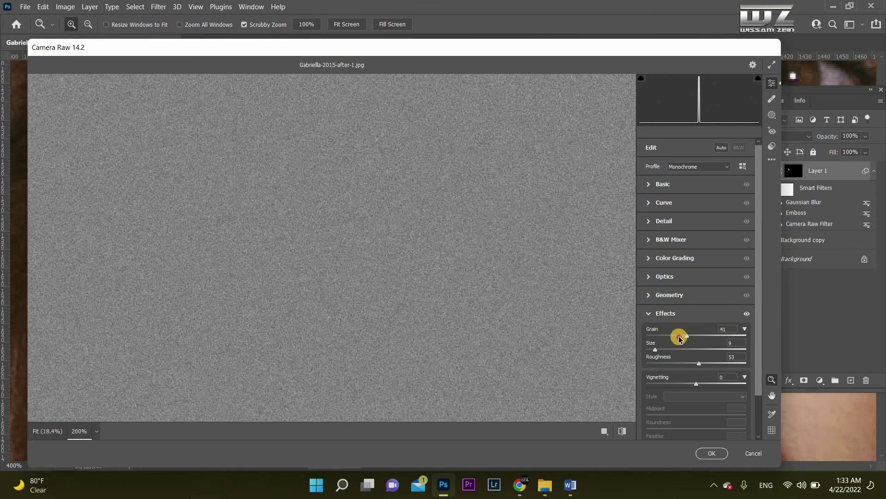
left_click_drag(678, 338, 691, 365)
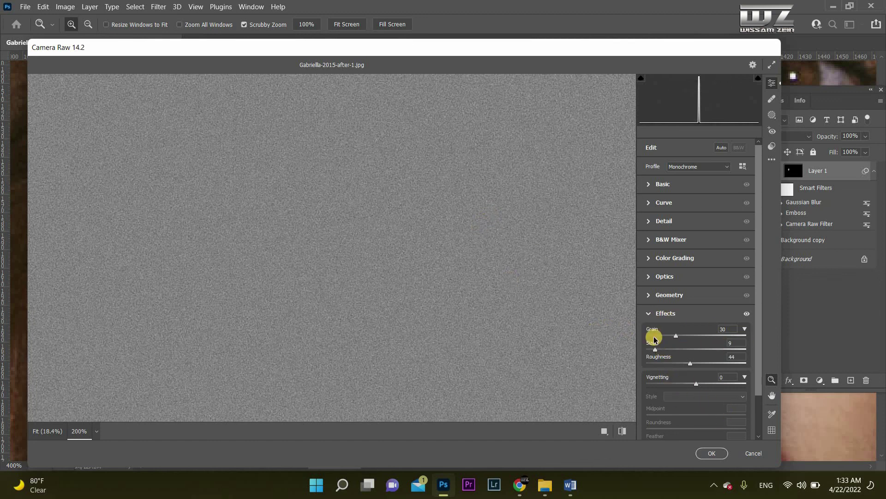
left_click(711, 455)
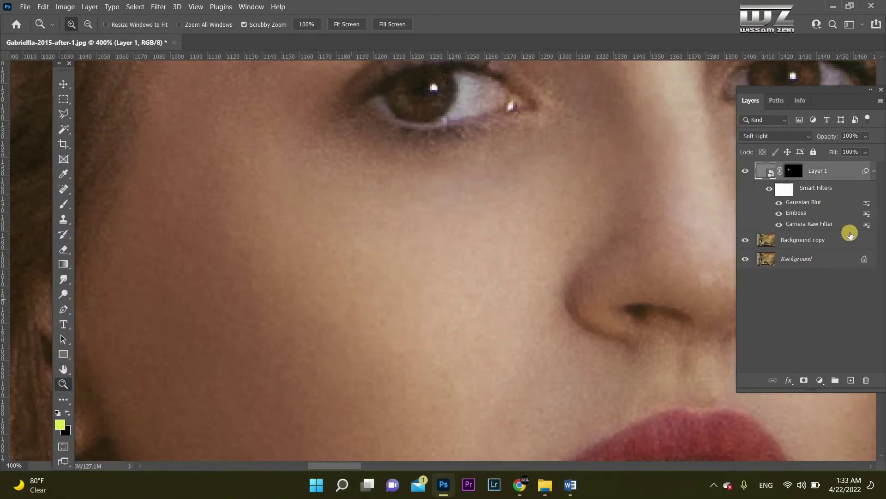
Select Layer 1's layer mask and compare the face with the texture layer hidden and shown
left_click(793, 171)
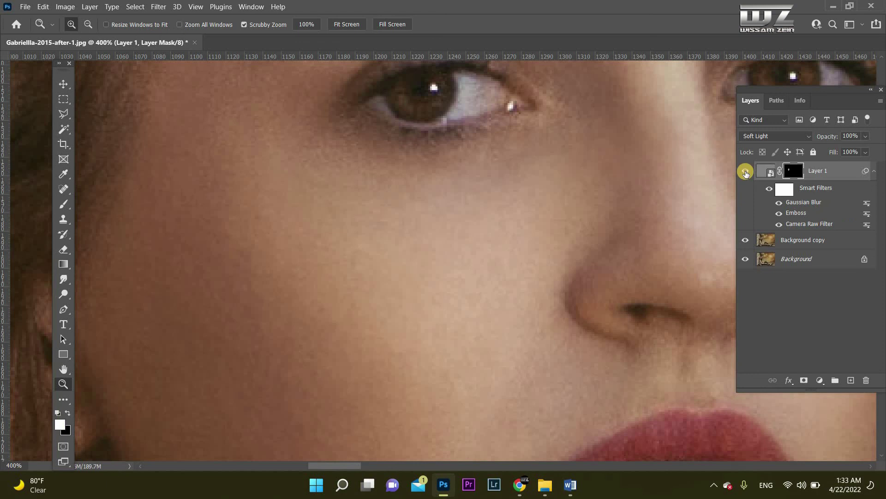
left_click(745, 172)
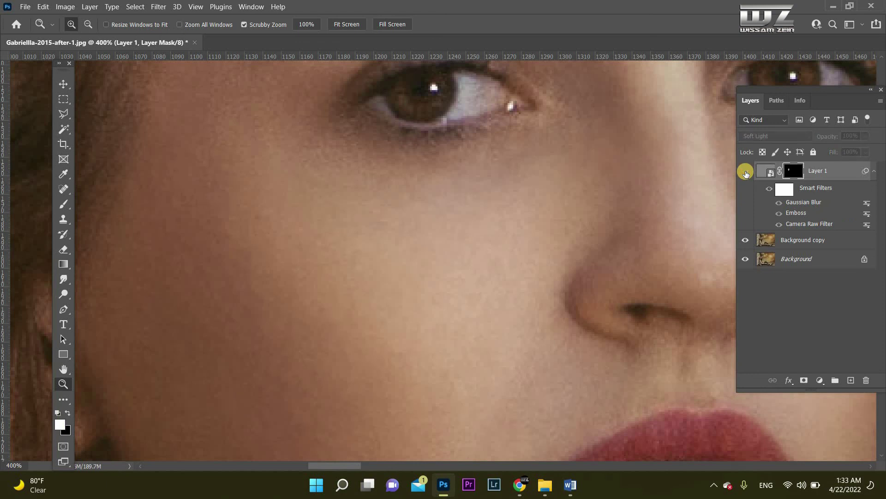
left_click(746, 172)
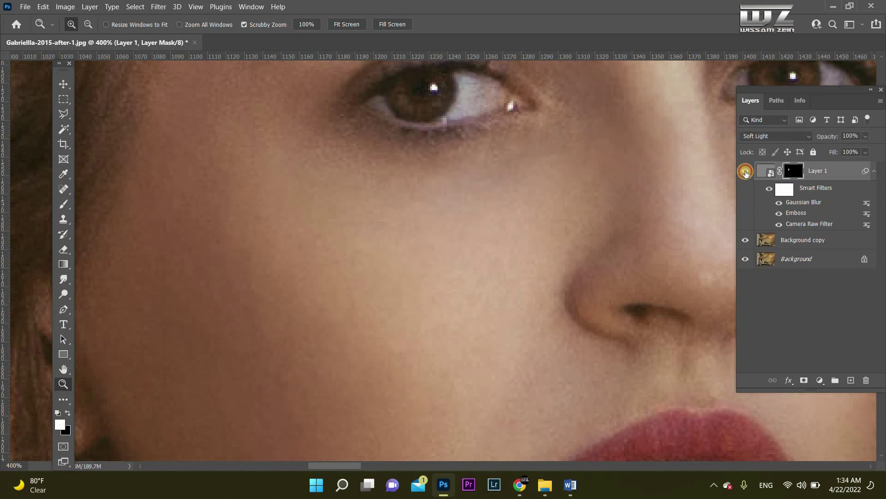
left_click(746, 172)
left_click(746, 173)
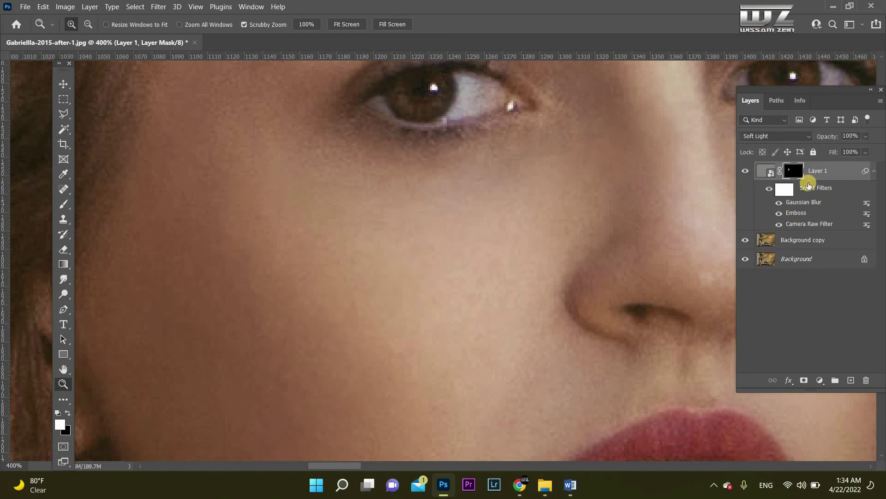
Set the brush opacity to 74% and paint the finer texture over the cheek below the eye
left_click(66, 204)
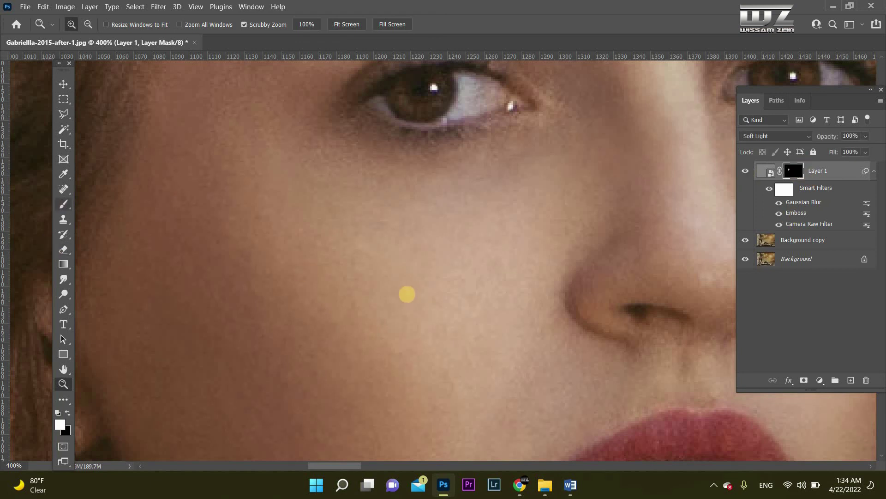
mouse_move(416, 290)
left_mouse_down()
mouse_move(410, 282)
mouse_move(433, 266)
mouse_move(425, 266)
left_mouse_up()
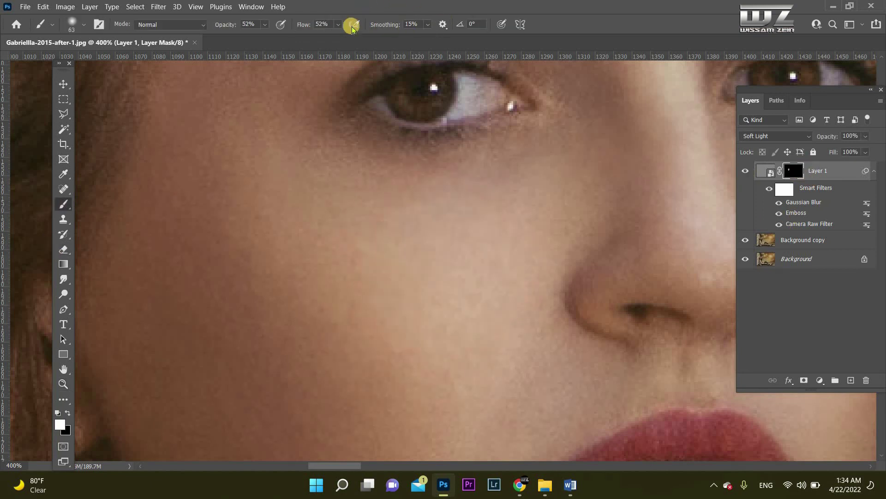
left_click(265, 24)
mouse_move(320, 293)
left_mouse_down()
mouse_move(463, 259)
mouse_move(351, 213)
left_mouse_up()
left_click_drag(402, 272, 418, 264)
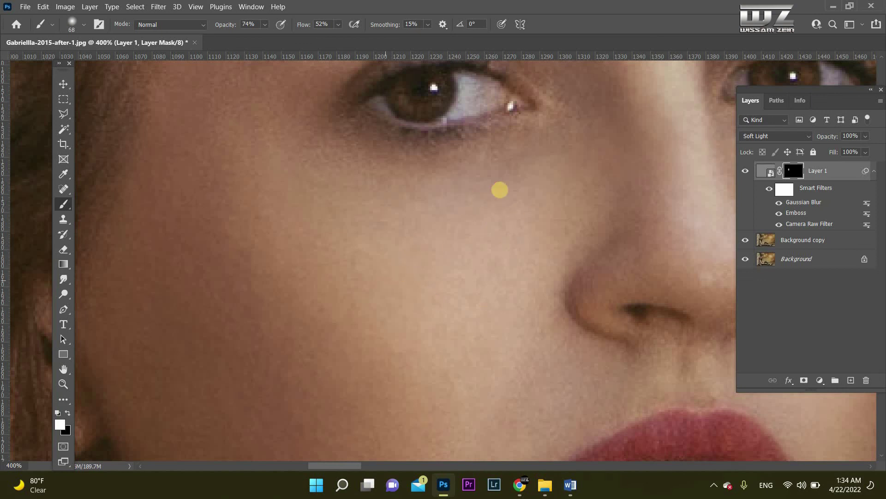
mouse_move(499, 199)
left_mouse_down()
mouse_move(522, 165)
mouse_move(407, 176)
left_mouse_up()
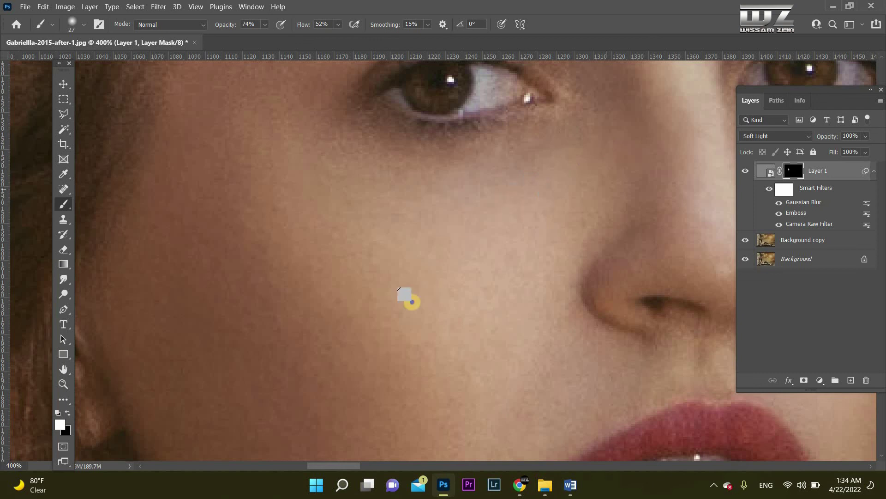
Extend the fine texture on the mask over the outer cheek, jaw and nose area, adjusting the brush size as needed
right_click(418, 263)
mouse_move(305, 295)
left_mouse_down()
mouse_move(424, 370)
mouse_move(369, 318)
left_mouse_up()
left_click_drag(272, 356, 258, 197)
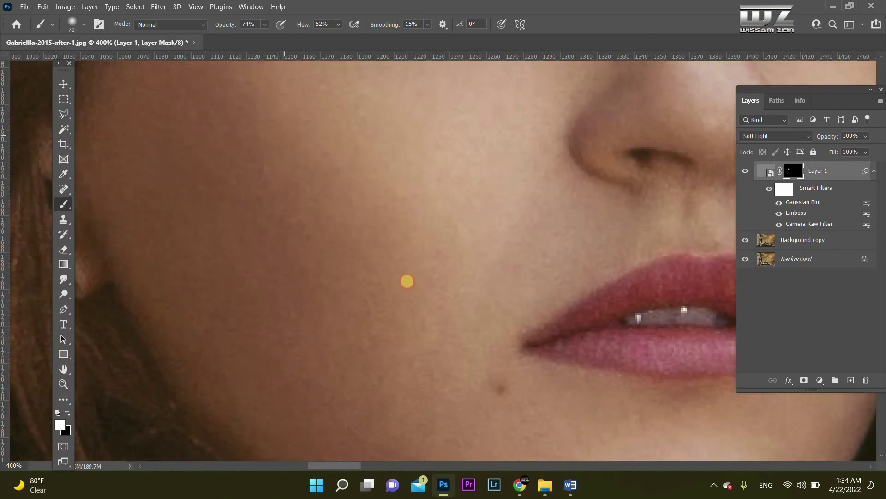
scroll(421, 310, "down", 3)
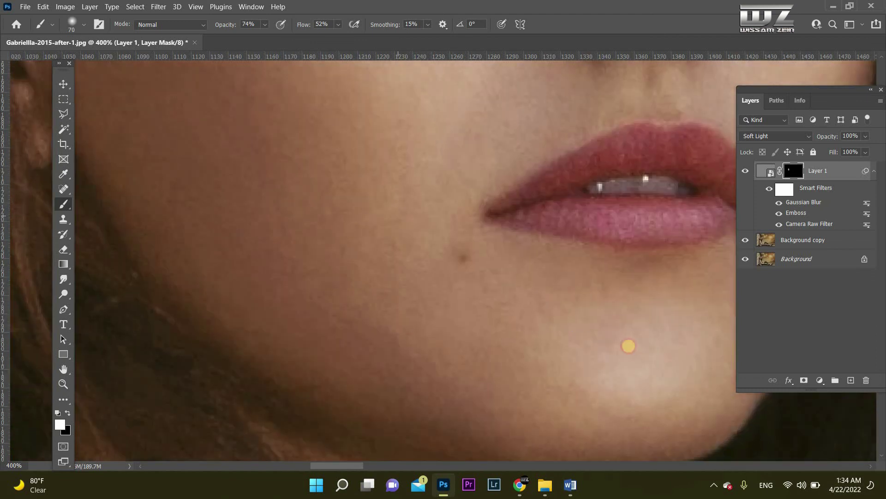
scroll(429, 249, "up", 3)
mouse_move(442, 264)
left_mouse_down()
mouse_move(380, 230)
mouse_move(380, 206)
left_mouse_up()
scroll(479, 286, "up", 4)
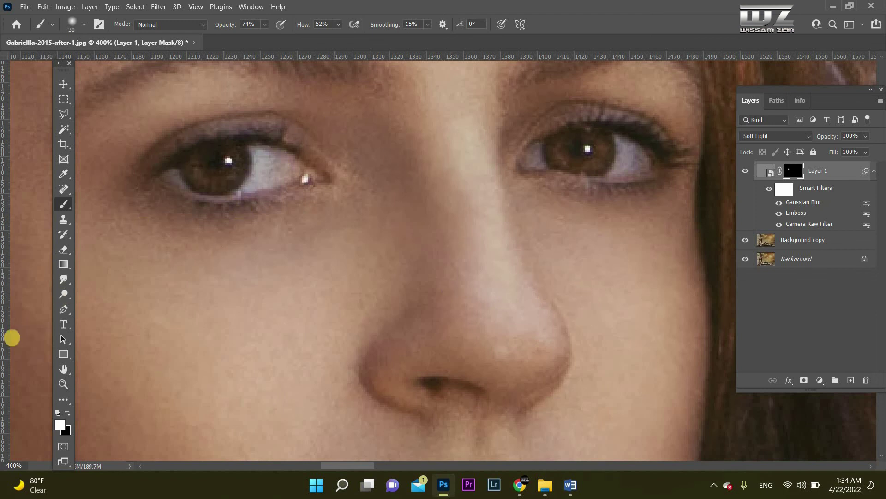
left_click_drag(429, 224, 669, 125)
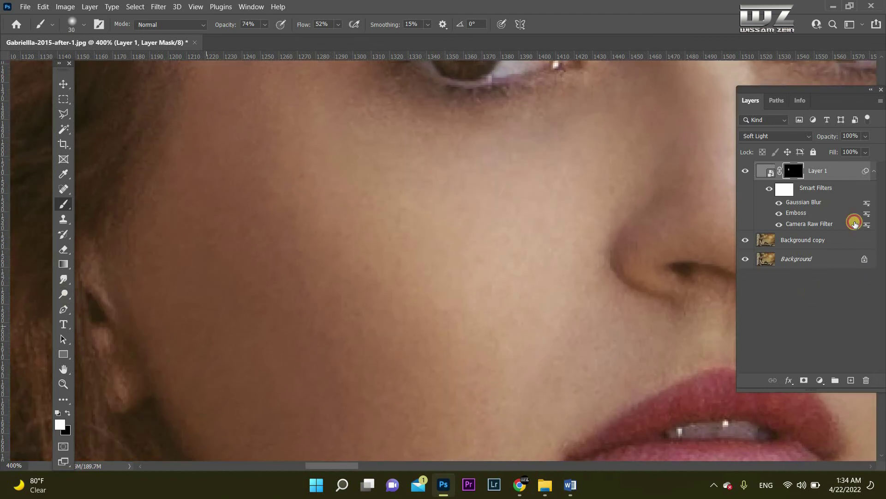
Compare the skin before and after by toggling the visibility of the texture layer several times
left_click(743, 172)
left_click(745, 173)
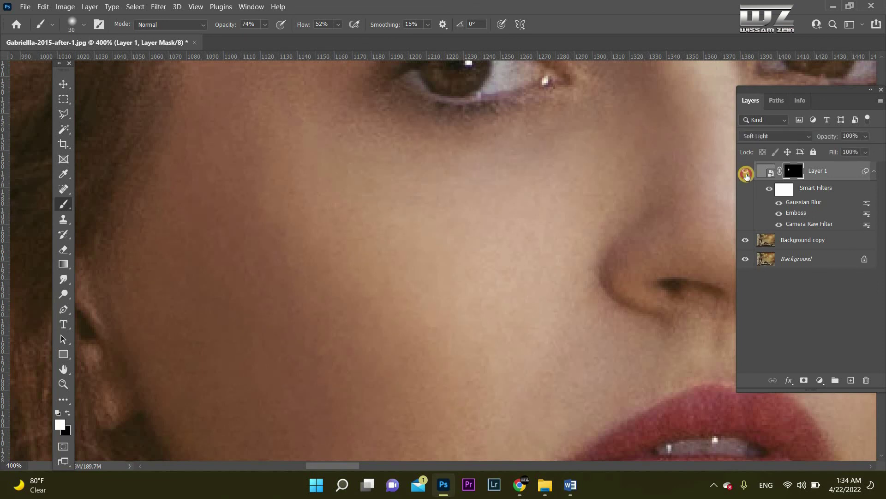
left_click(747, 175)
left_click(746, 174)
left_click(747, 174)
left_click(747, 174)
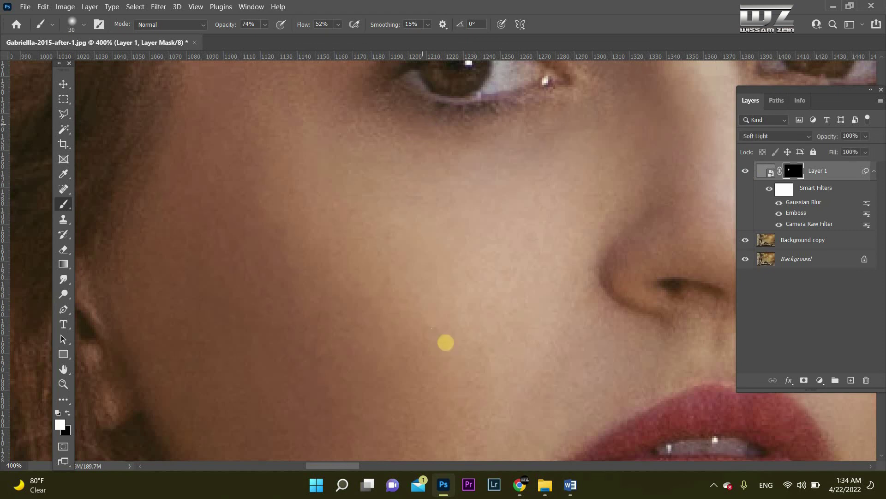